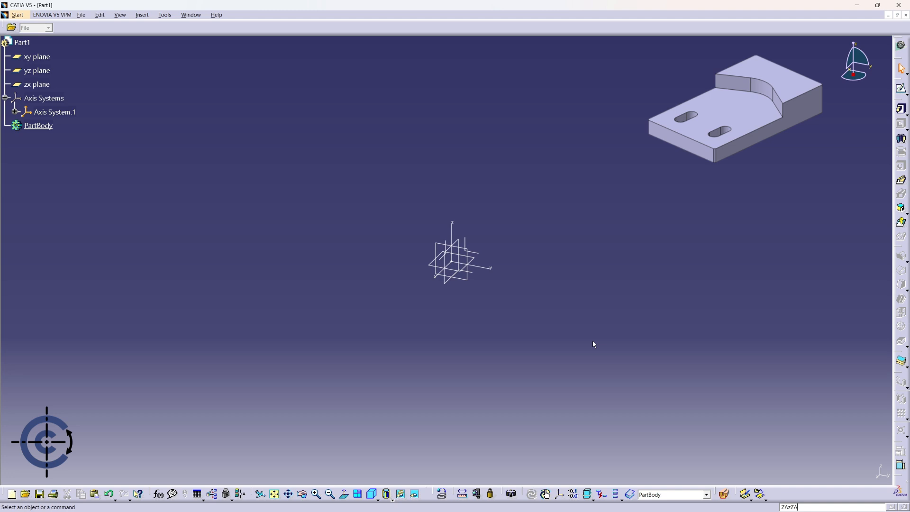
# Hide the xy, yz and zx reference planes.
pyautogui.click(37, 56)
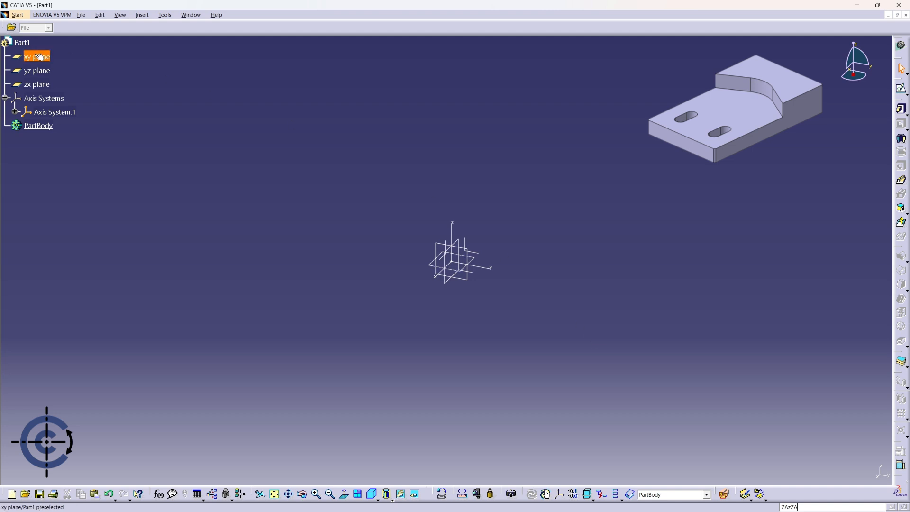
pyautogui.keyDown('ctrl'); pyautogui.click(37, 70); pyautogui.keyUp('ctrl')
pyautogui.keyDown('ctrl'); pyautogui.click(40, 84); pyautogui.keyUp('ctrl')
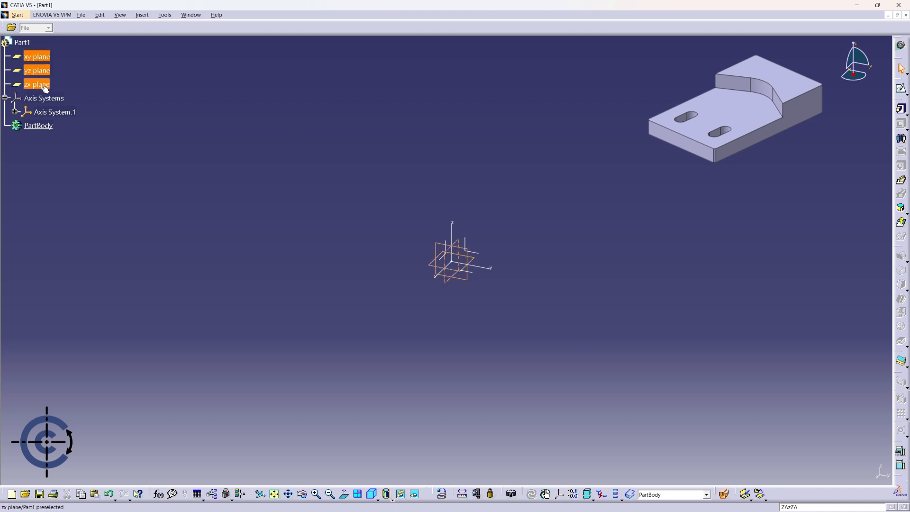
pyautogui.rightClick(45, 86)
pyautogui.click(67, 106)
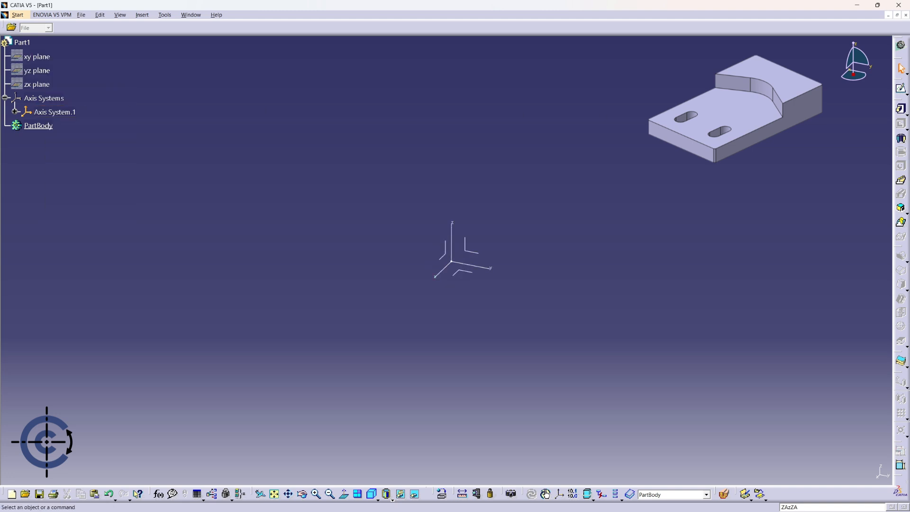
# Start a sketch on the axis system's xy plane and draw a centered rectangle about 77 mm wide and 116 mm high at the origin.
pyautogui.click(900, 89)
pyautogui.click(467, 274)
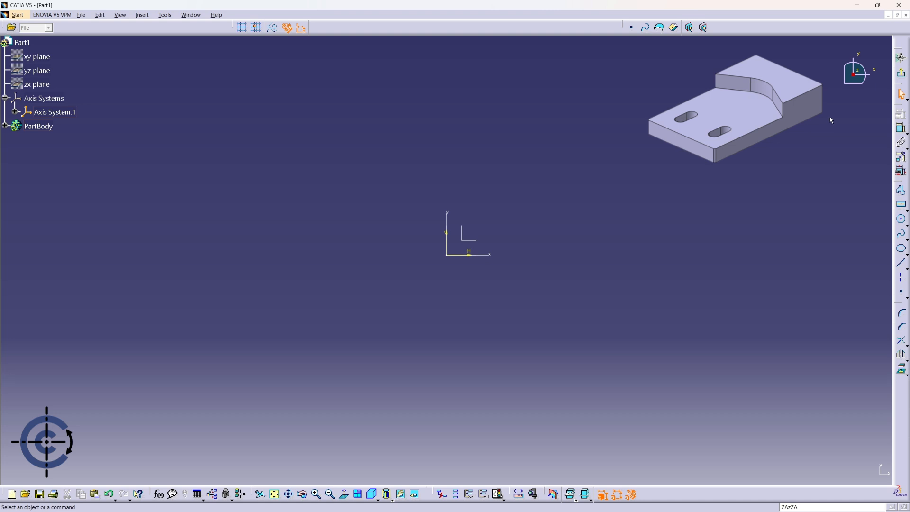
pyautogui.click(905, 211)
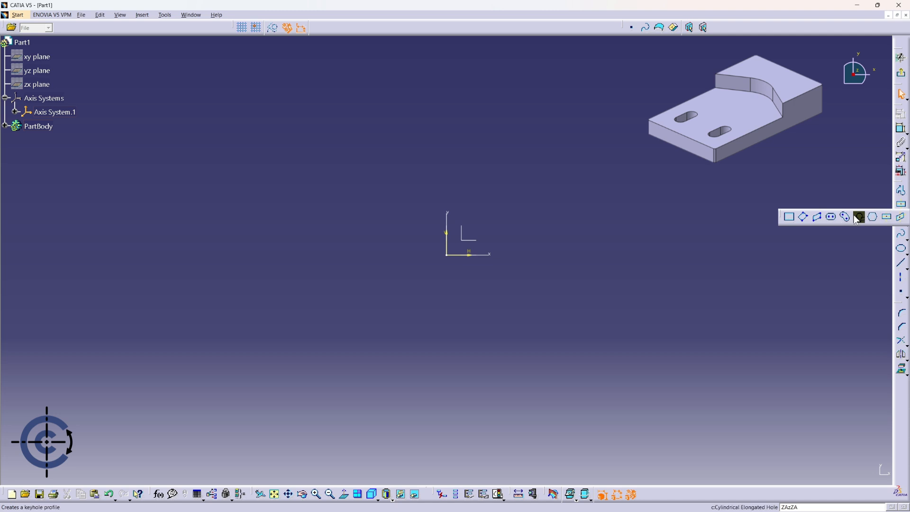
pyautogui.click(886, 217)
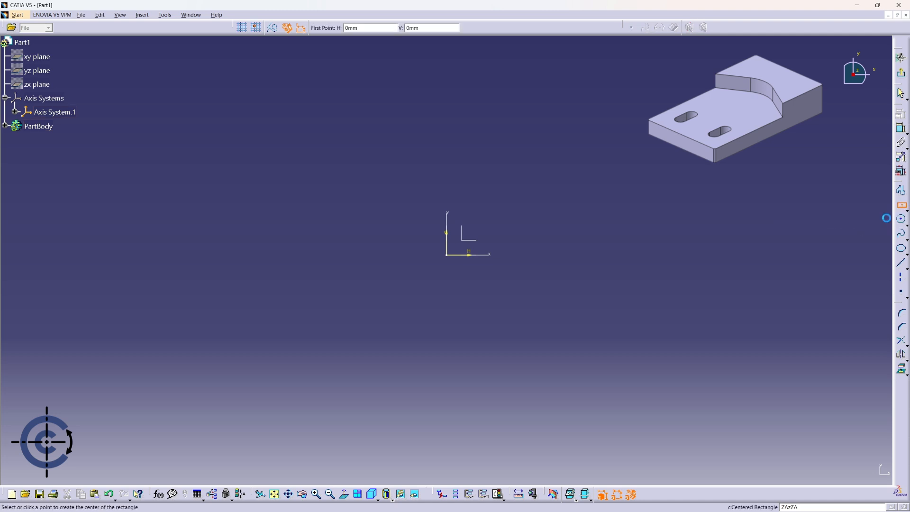
pyautogui.click(449, 256)
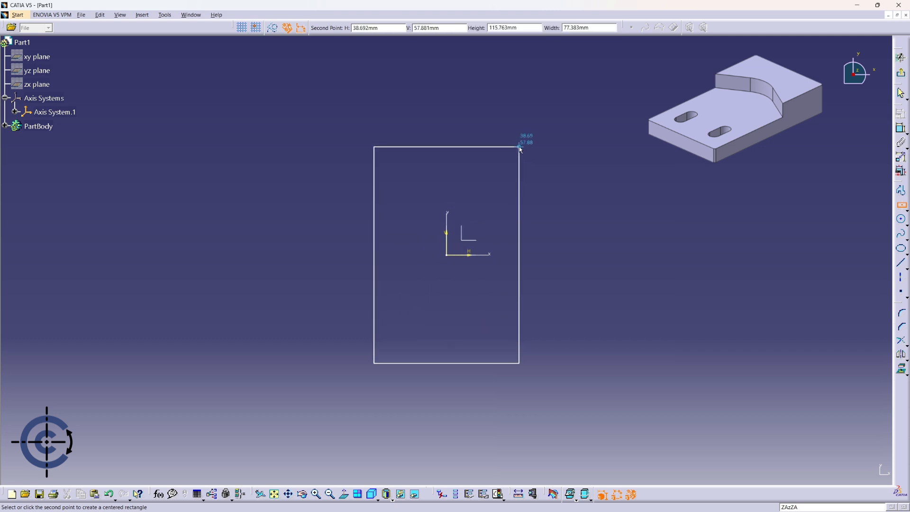
pyautogui.click(519, 147)
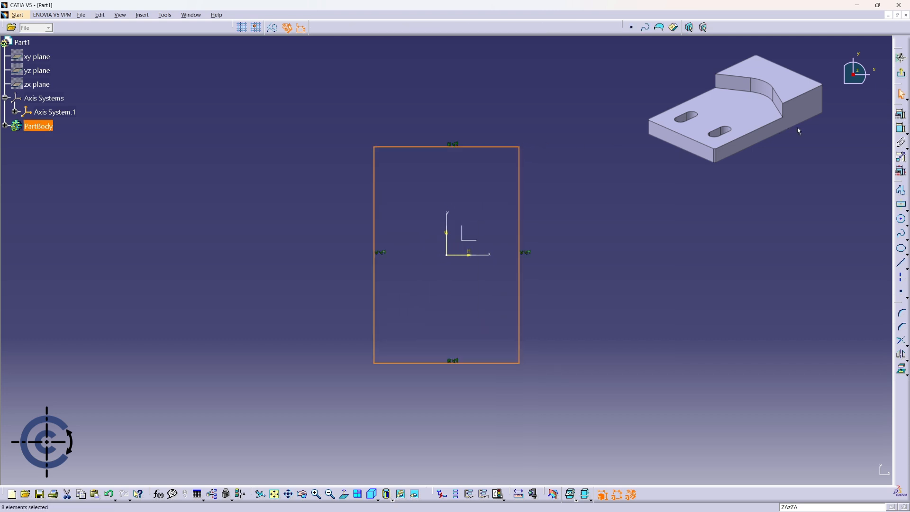
# Dimension the rectangle's width above its upper edge and its height beside the right edge.
pyautogui.click(904, 134)
pyautogui.click(470, 148)
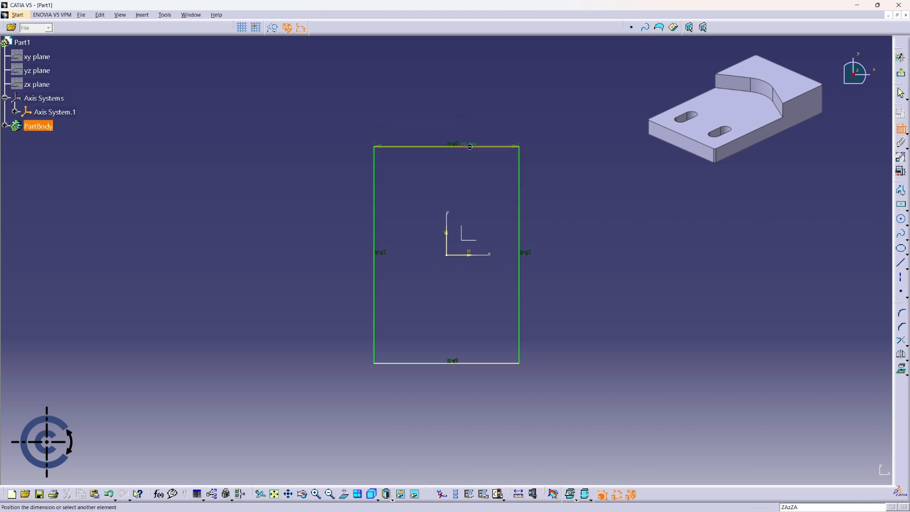
pyautogui.click(447, 112)
pyautogui.click(520, 171)
pyautogui.click(574, 249)
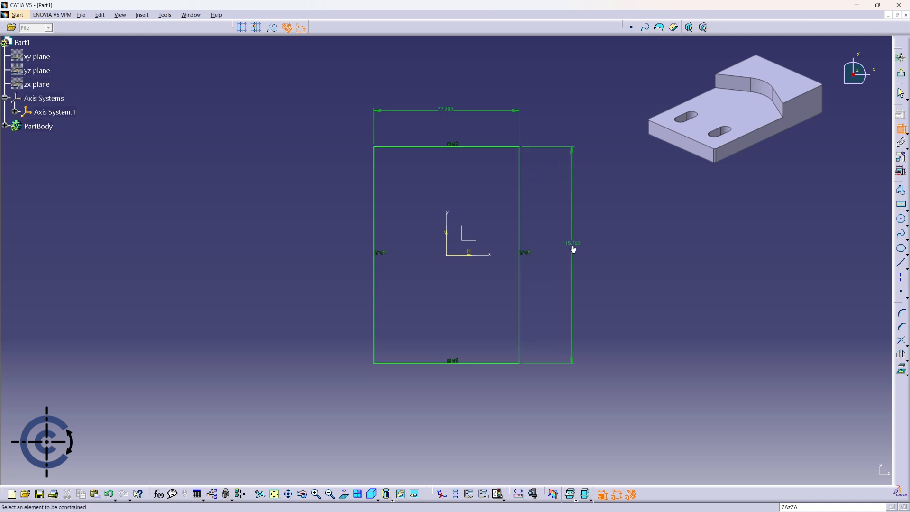
# Set the rectangle's width to 60 mm and its height to 100 mm.
pyautogui.doubleClick(448, 112)
pyautogui.write('6')
pyautogui.press('Return')
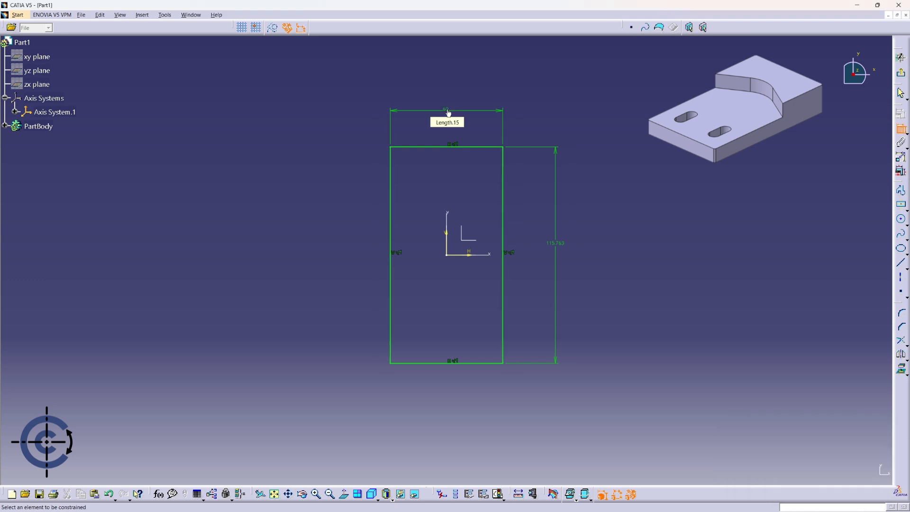
pyautogui.doubleClick(560, 246)
pyautogui.write('1')
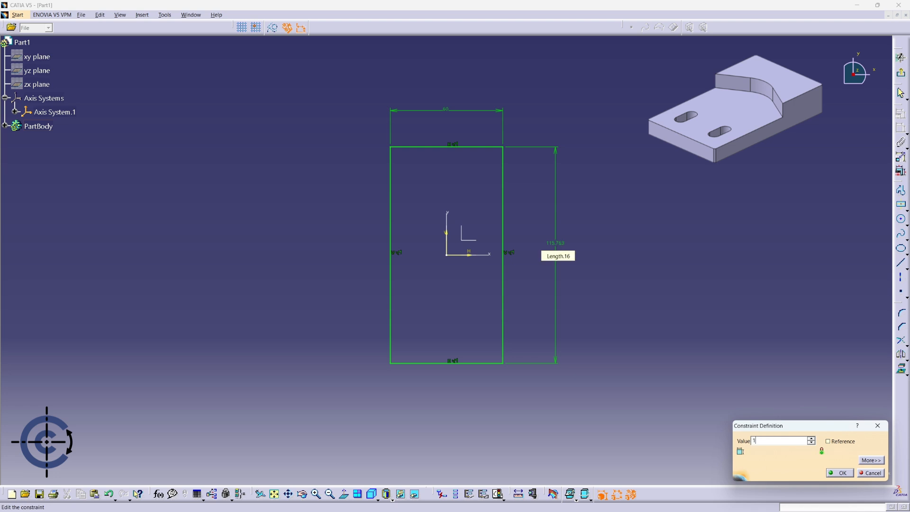
pyautogui.write('00')
pyautogui.press('Return')
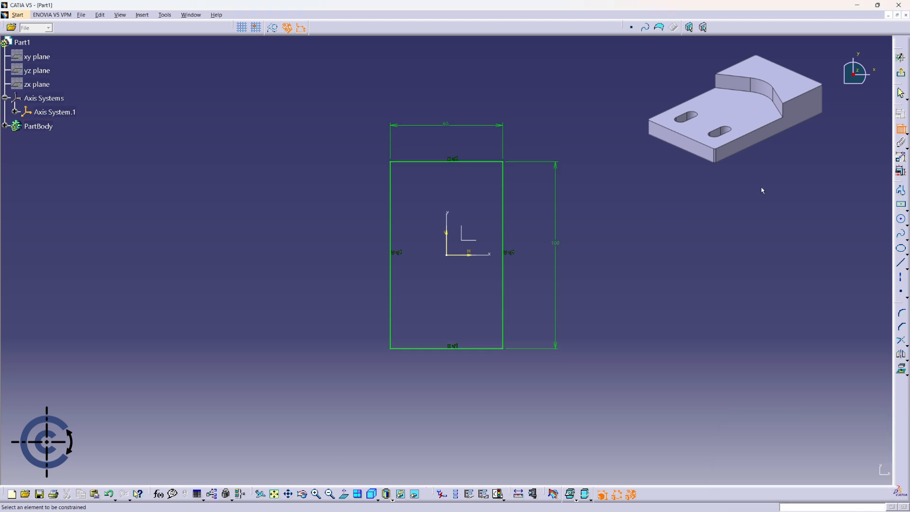
# Exit the sketch and pad the rectangular profile to a length of 10 mm.
pyautogui.click(900, 73)
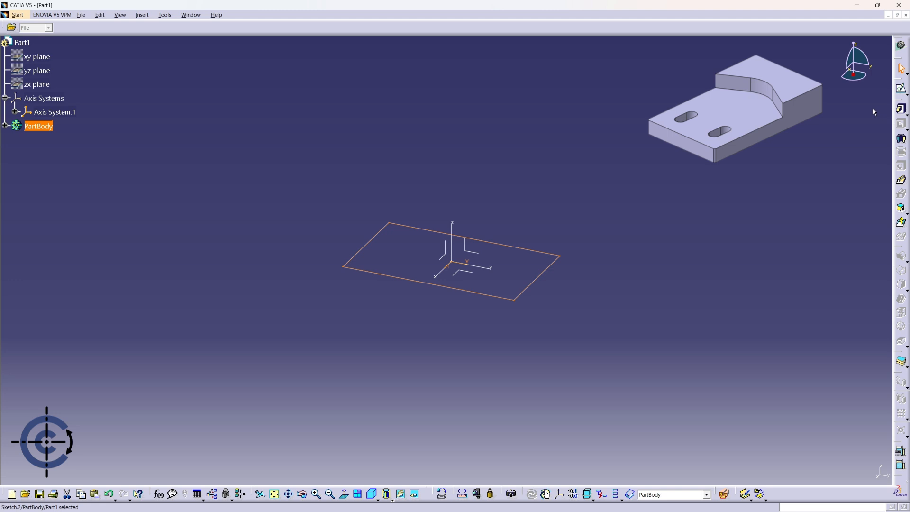
pyautogui.click(900, 110)
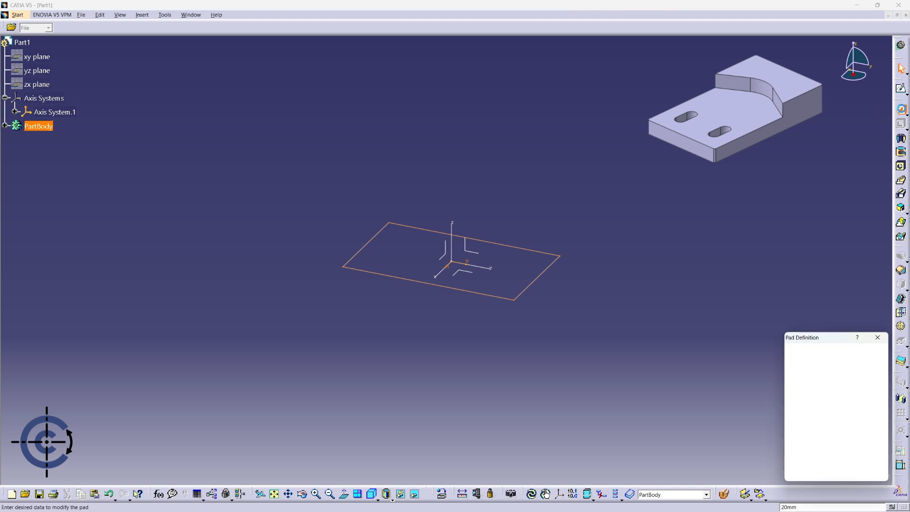
pyautogui.moveTo(565, 323); pyautogui.dragTo(733, 320, button='middle')
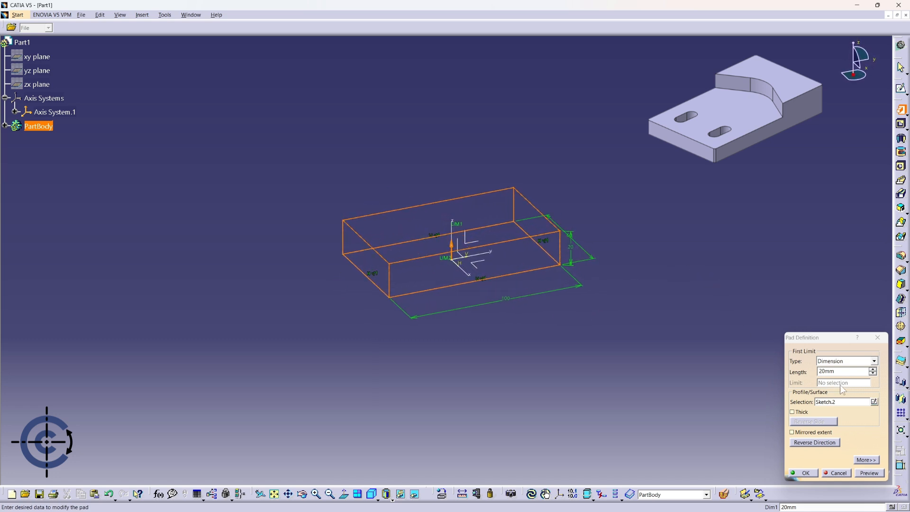
pyautogui.moveTo(851, 372); pyautogui.dragTo(818, 371)
pyautogui.write('1')
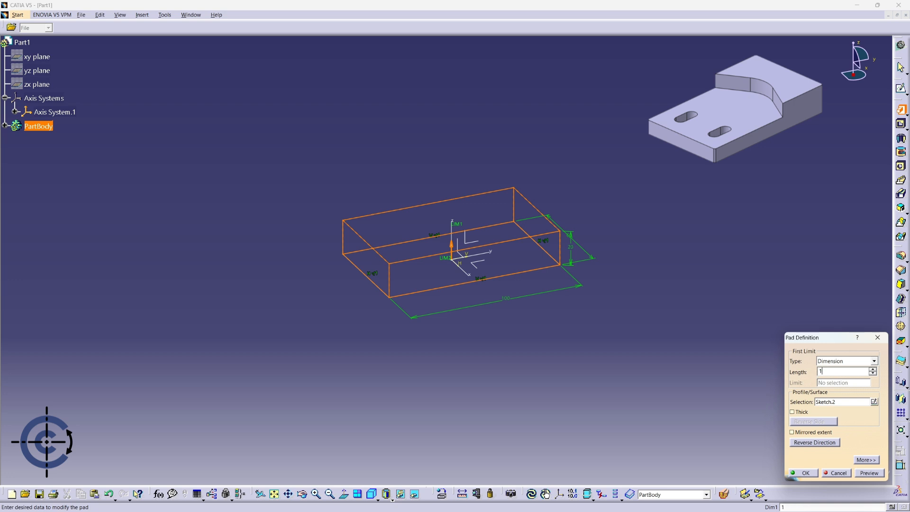
pyautogui.write('0')
pyautogui.click(807, 472)
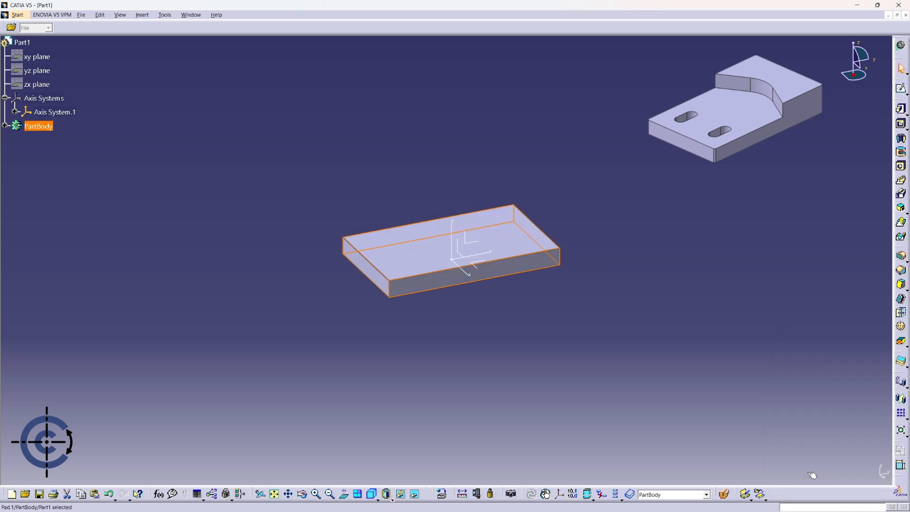
pyautogui.click(708, 282)
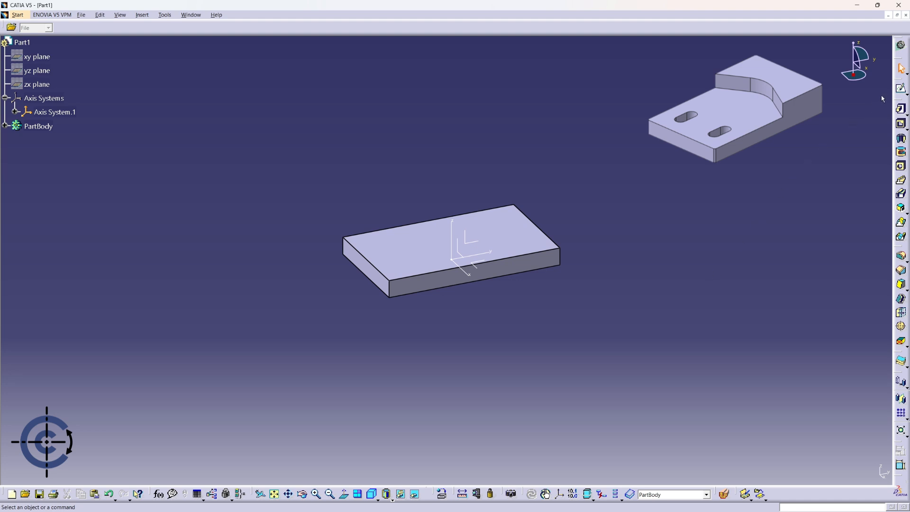
# Sketch a V of two connected lines, each about 48 mm long, on the plate's top face, with its vertex near the middle of the lower short edge.
pyautogui.click(901, 89)
pyautogui.click(387, 241)
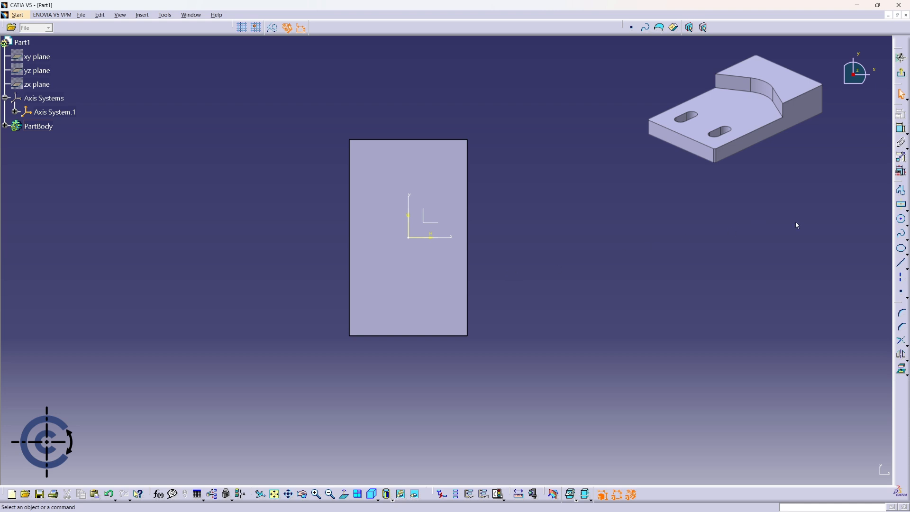
pyautogui.click(902, 266)
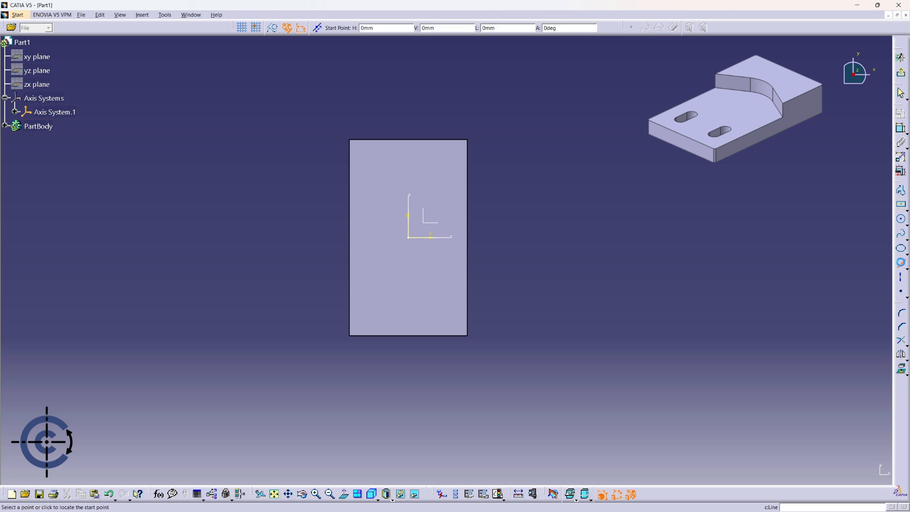
pyautogui.click(341, 258)
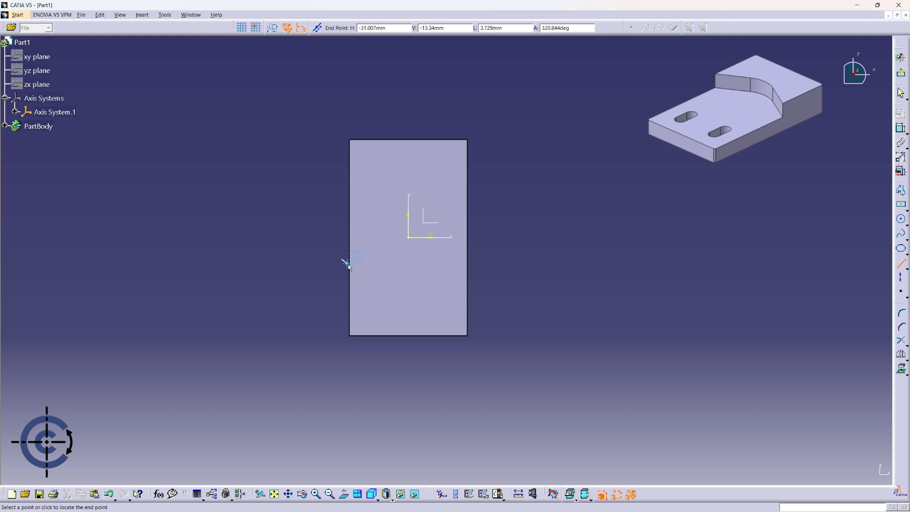
pyautogui.click(410, 332)
pyautogui.click(411, 332)
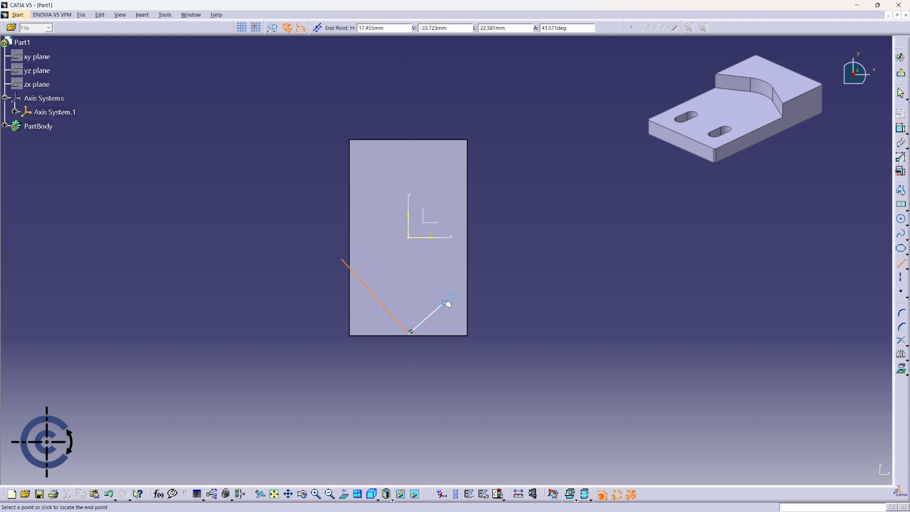
pyautogui.click(478, 260)
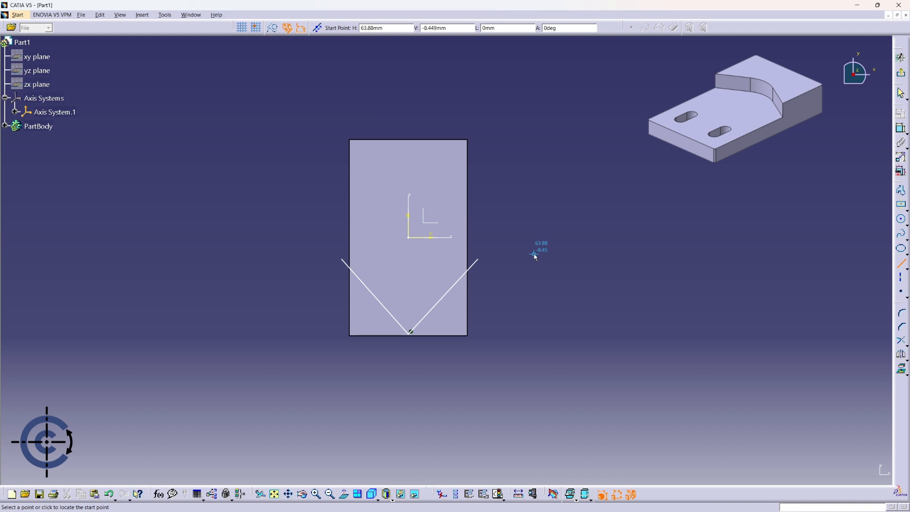
pyautogui.press('Escape')
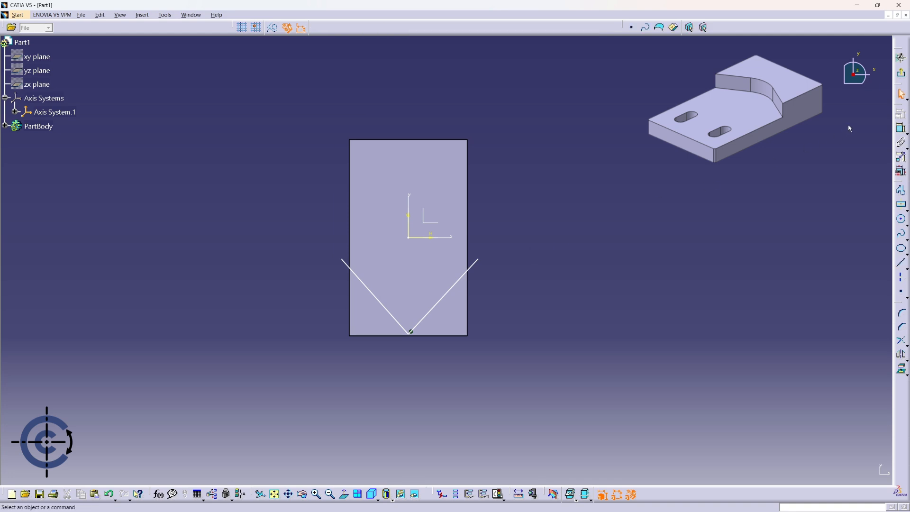
# Dimension the angle between the two V lines and set it to 120 degrees.
pyautogui.click(897, 131)
pyautogui.click(391, 310)
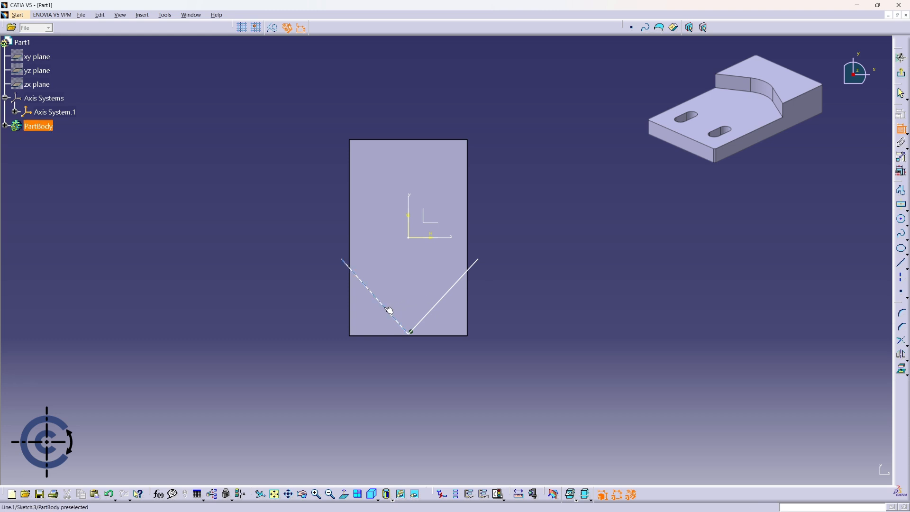
pyautogui.click(441, 300)
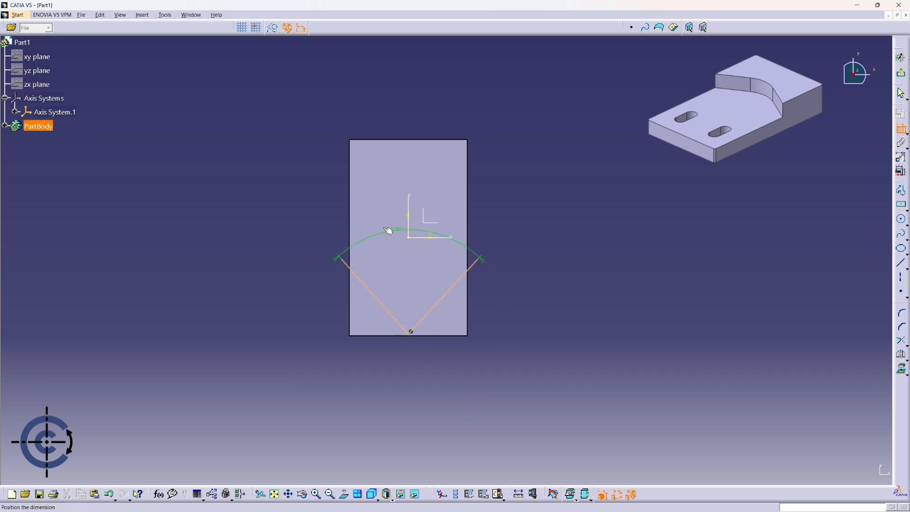
pyautogui.click(333, 215)
pyautogui.doubleClick(333, 217)
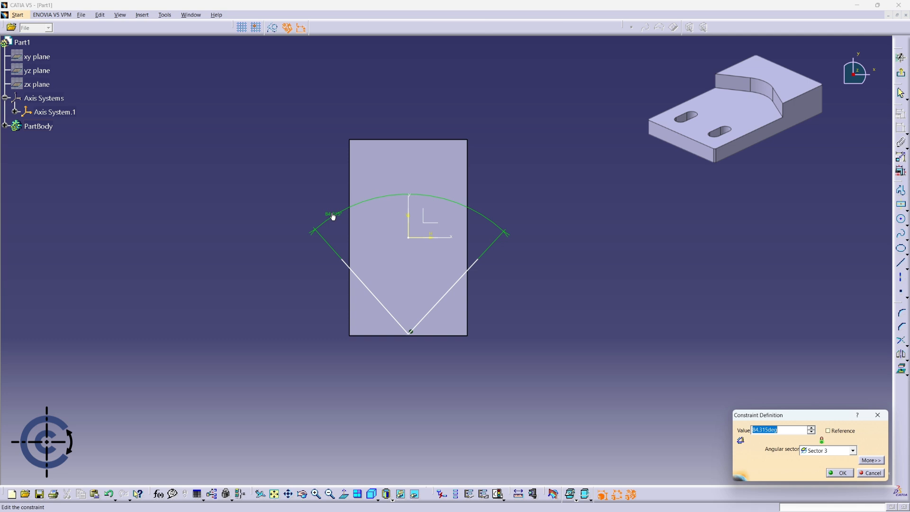
pyautogui.write('120')
pyautogui.press('Return')
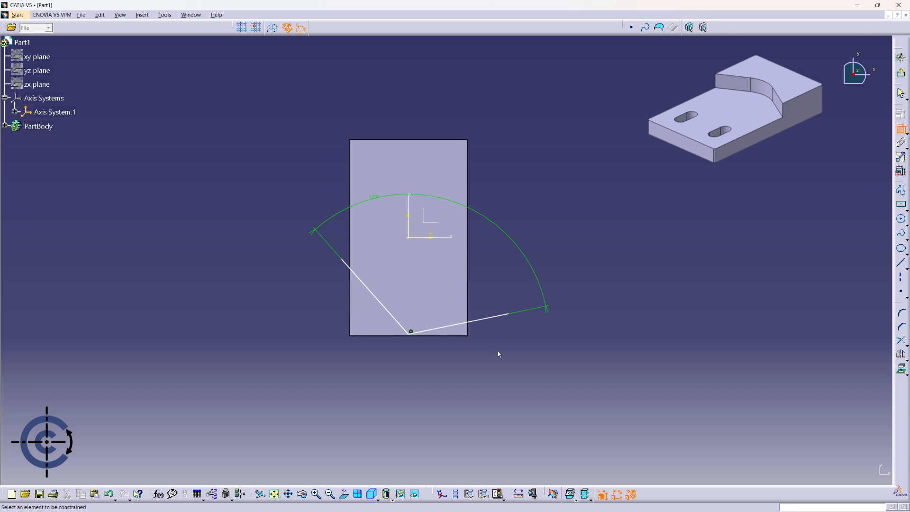
# Make the outer endpoint of the right V line coincident with the plate's right side face.
pyautogui.moveTo(455, 353)
pyautogui.mouseDown(button='middle')
pyautogui.moveTo(494, 209)
pyautogui.moveTo(578, 186)
pyautogui.moveTo(607, 154)
pyautogui.mouseUp(button='middle')
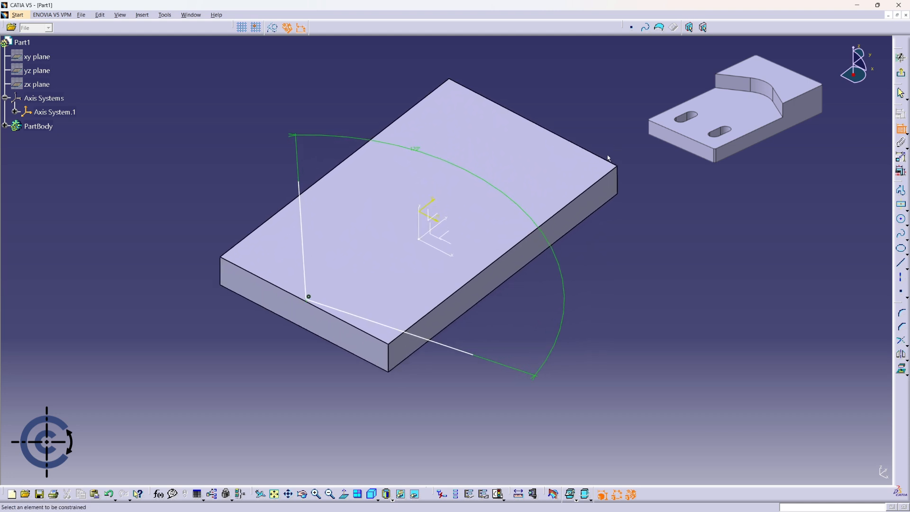
pyautogui.click(474, 356)
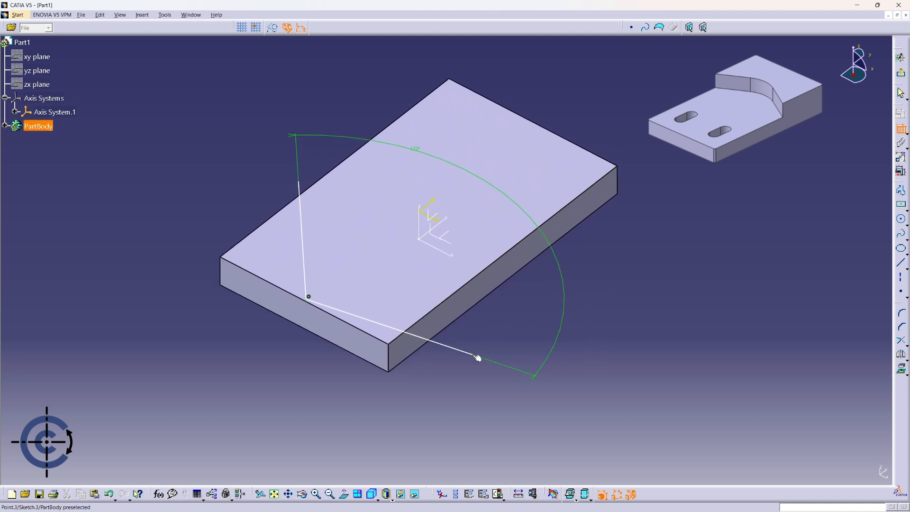
pyautogui.click(485, 292)
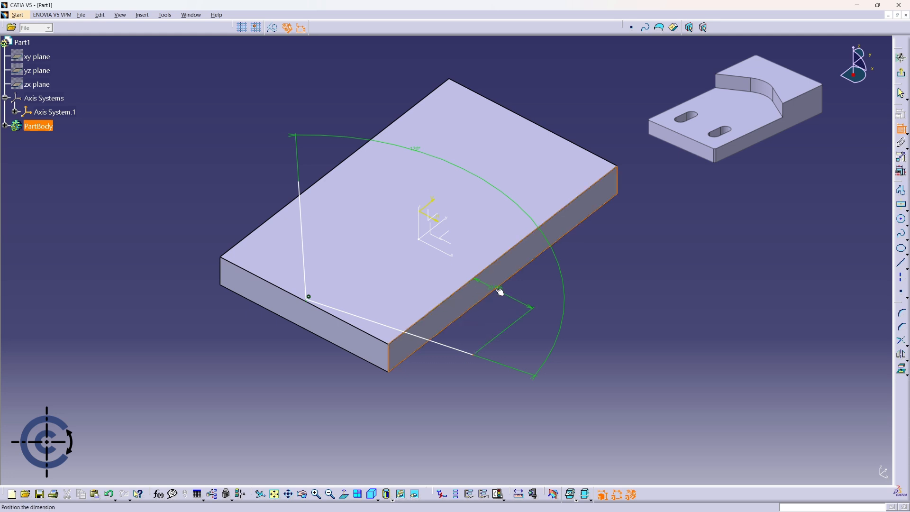
pyautogui.rightClick(505, 302)
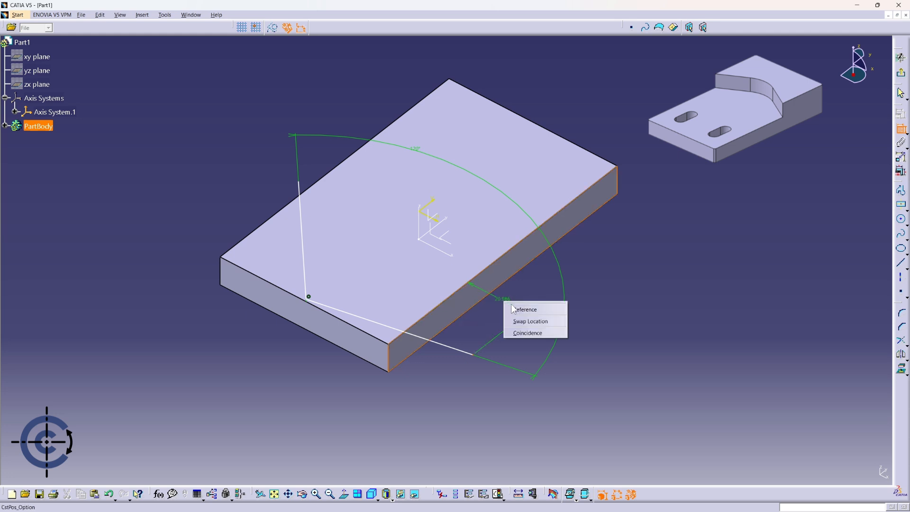
pyautogui.click(532, 333)
# Make the outer endpoint of the left V line coincident with the plate's left side face.
pyautogui.moveTo(386, 263); pyautogui.dragTo(583, 226, button='middle')
pyautogui.click(276, 318)
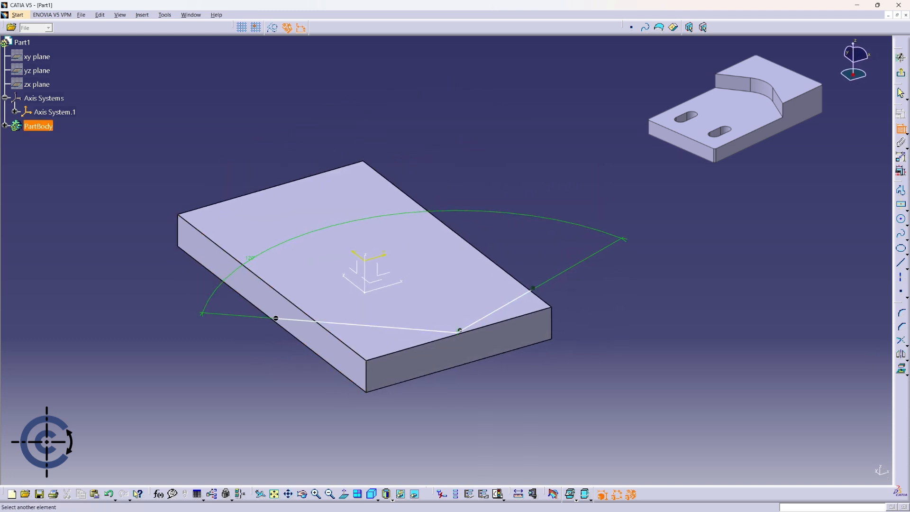
pyautogui.click(281, 313)
pyautogui.rightClick(281, 311)
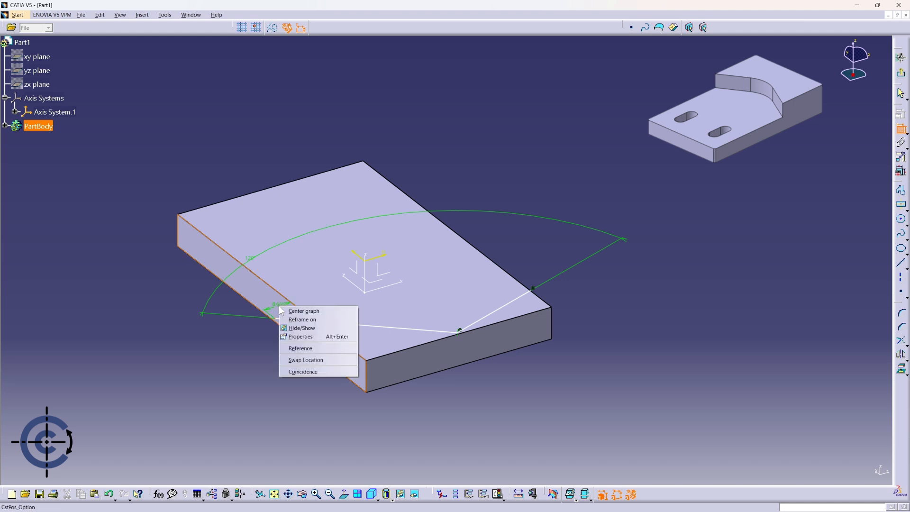
pyautogui.click(312, 371)
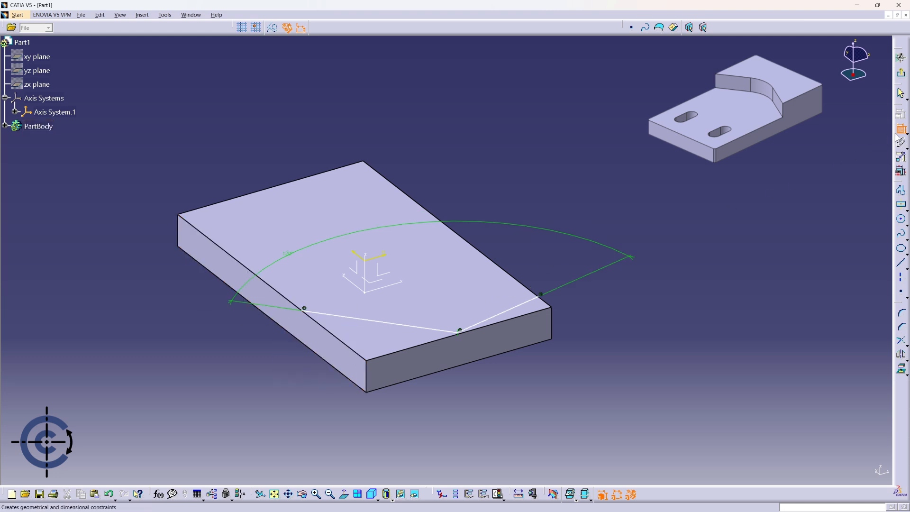
pyautogui.moveTo(663, 199); pyautogui.dragTo(548, 330, button='middle')
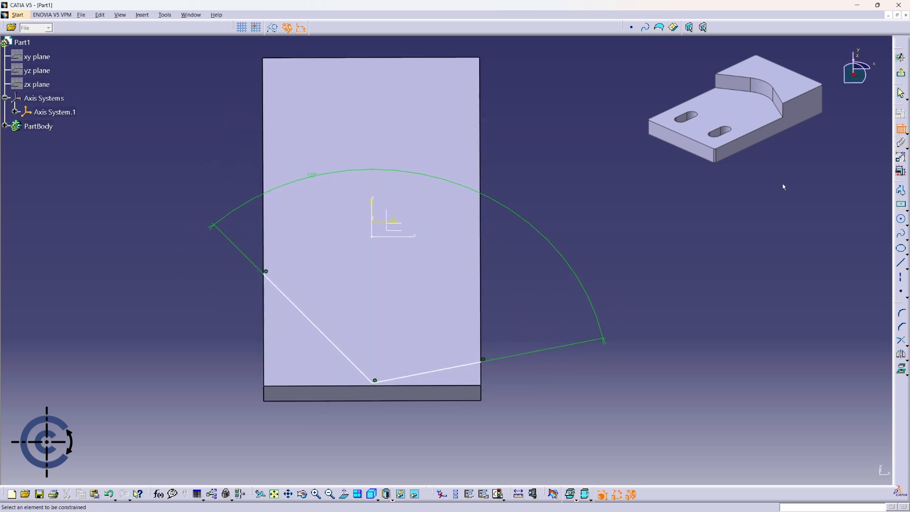
# Make the outer endpoints of the two V lines symmetric about the sketch's vertical axis.
pyautogui.press('Escape')
pyautogui.moveTo(644, 284)
pyautogui.mouseDown(button='middle')
pyautogui.moveTo(565, 313)
pyautogui.moveTo(469, 221)
pyautogui.mouseUp(button='middle')
pyautogui.click(415, 319)
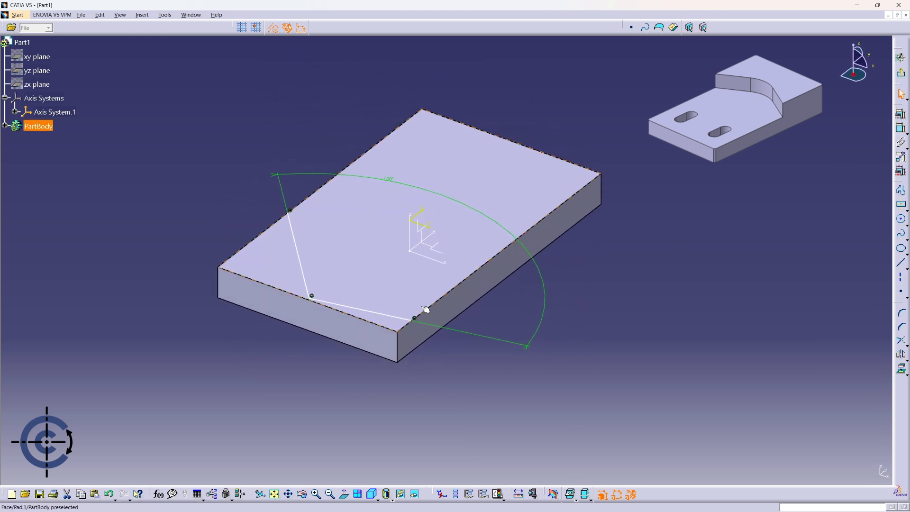
pyautogui.keyDown('ctrl'); pyautogui.click(291, 211); pyautogui.keyUp('ctrl')
pyautogui.keyDown('ctrl'); pyautogui.click(421, 217); pyautogui.keyUp('ctrl')
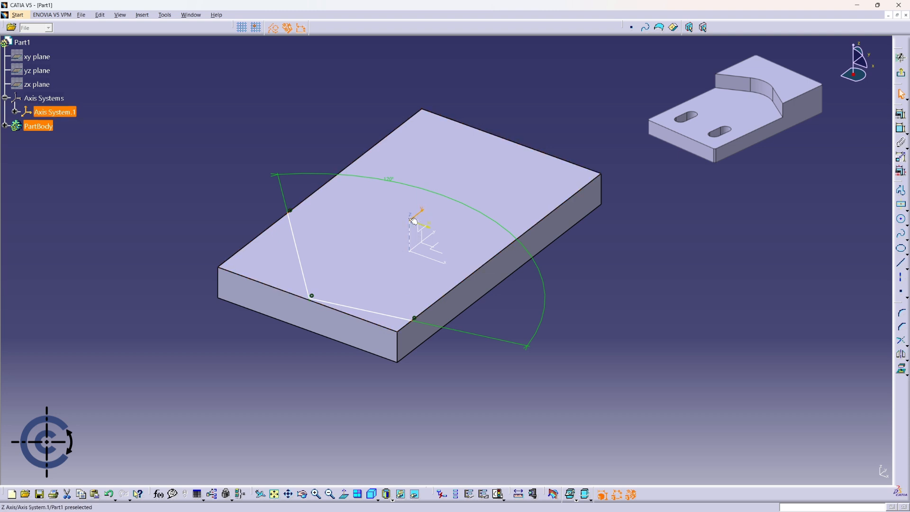
pyautogui.click(903, 117)
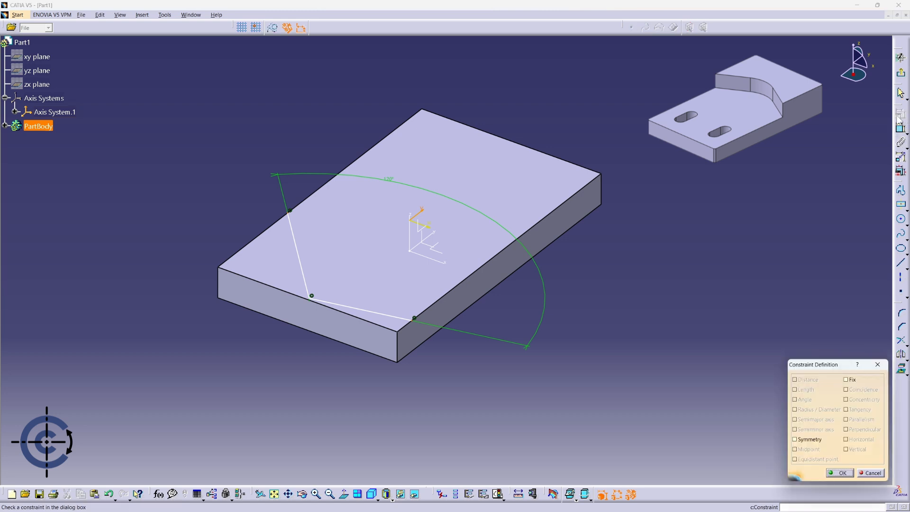
pyautogui.click(809, 440)
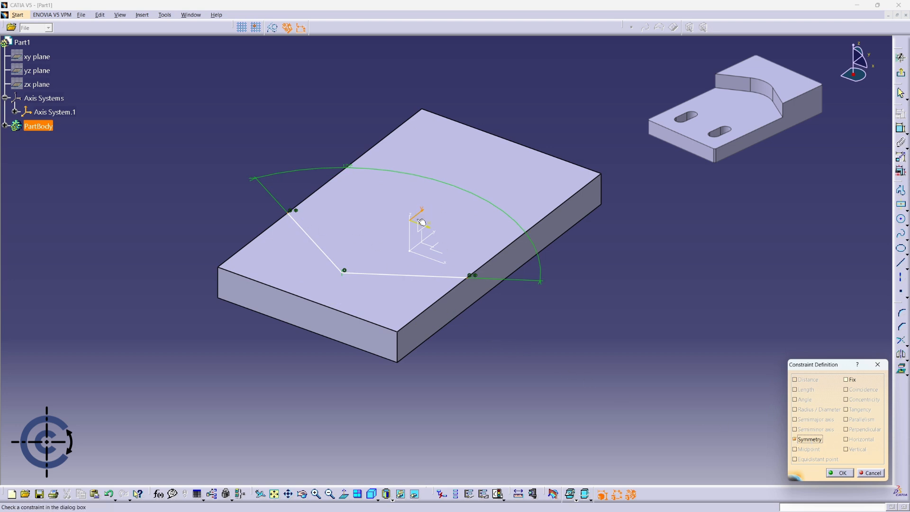
pyautogui.click(847, 474)
# Dimension the V's vertex from the sketch's horizontal axis and set the distance to 30 mm.
pyautogui.moveTo(531, 321)
pyautogui.mouseDown(button='middle')
pyautogui.moveTo(483, 362)
pyautogui.moveTo(425, 364)
pyautogui.mouseUp(button='middle')
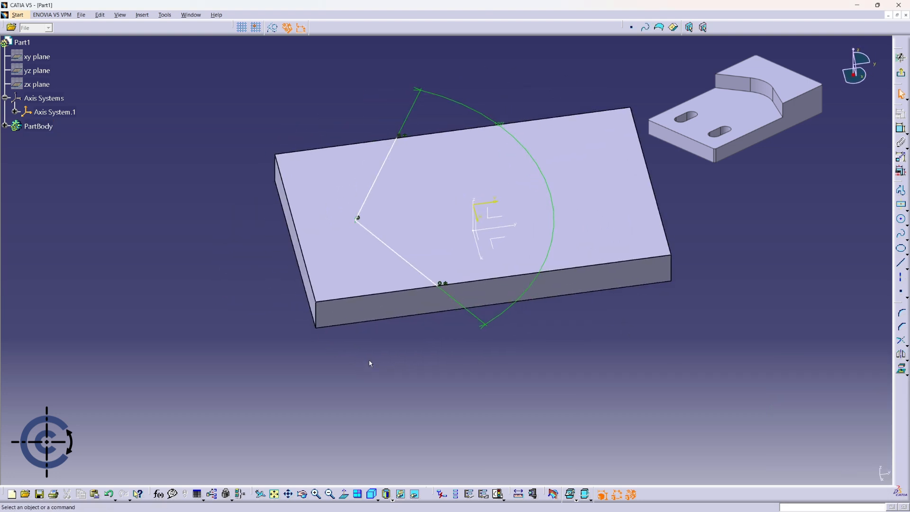
pyautogui.click(900, 128)
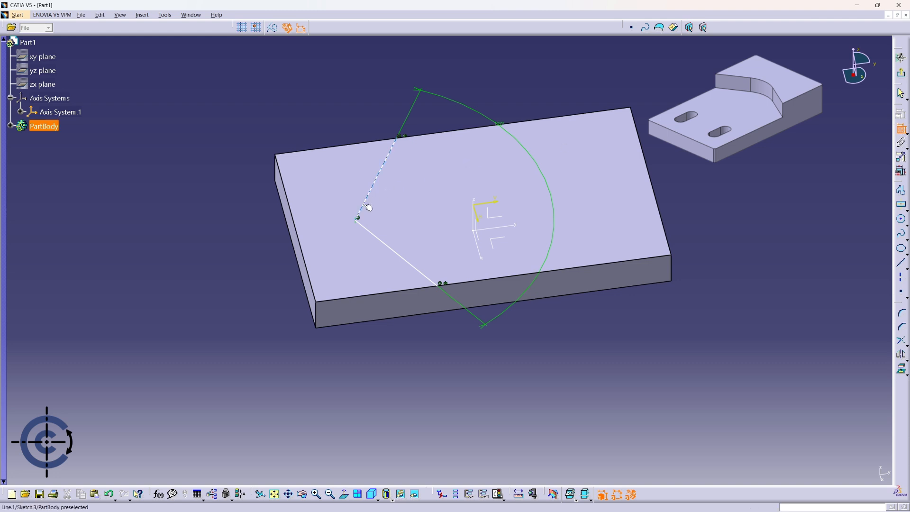
pyautogui.click(359, 220)
pyautogui.click(475, 213)
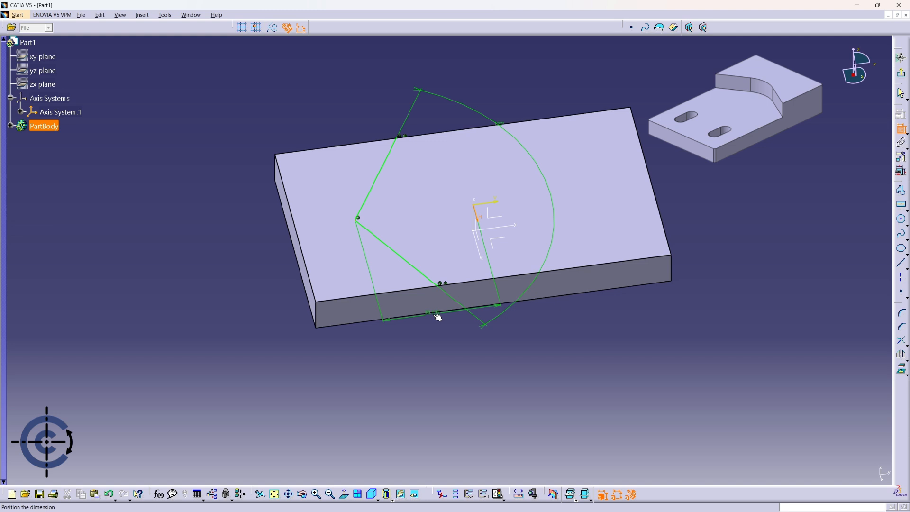
pyautogui.doubleClick(441, 326)
pyautogui.write('30mm')
pyautogui.press('Return')
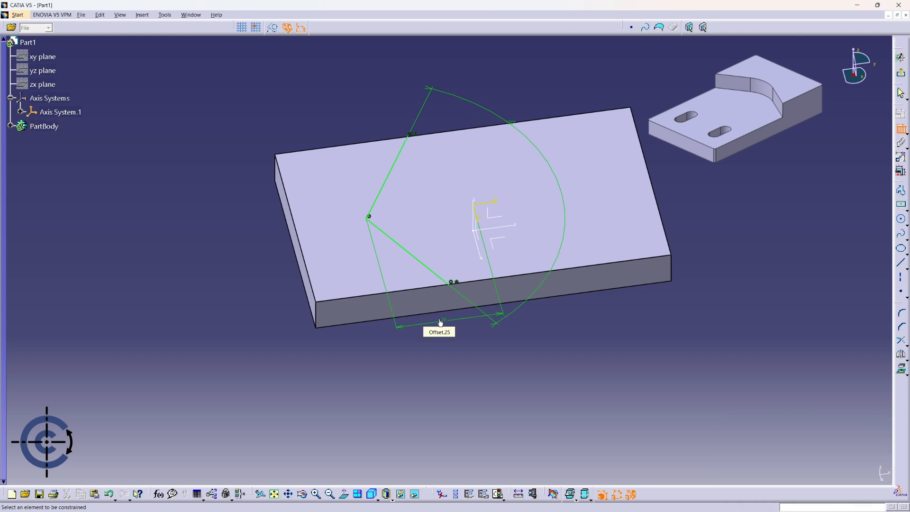
pyautogui.moveTo(467, 258)
pyautogui.mouseDown(button='middle')
pyautogui.moveTo(516, 228)
pyautogui.moveTo(725, 195)
pyautogui.moveTo(827, 203)
pyautogui.mouseUp(button='middle')
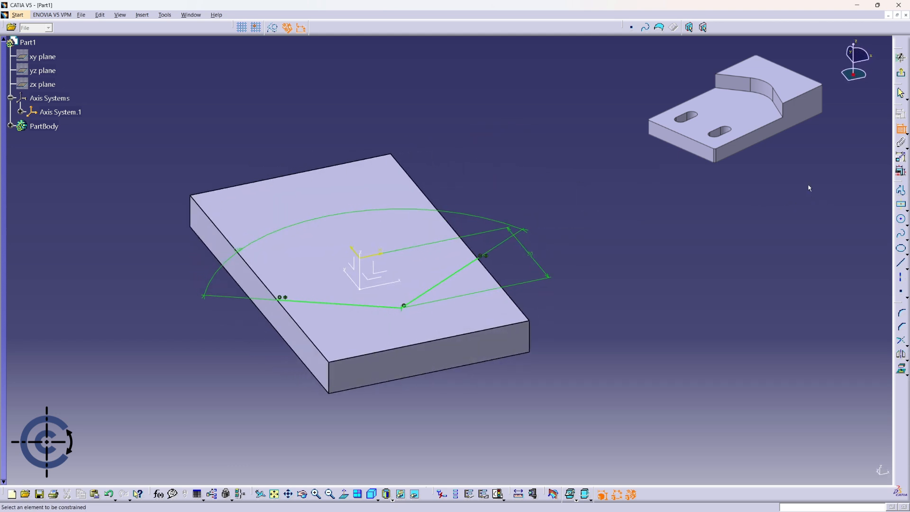
pyautogui.click(897, 125)
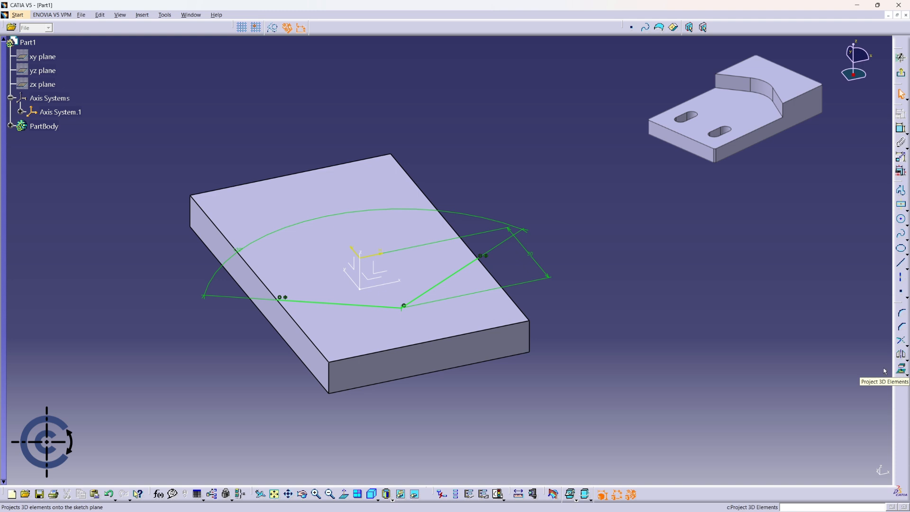
# Project the outline of the plate's top face into the sketch.
pyautogui.click(899, 373)
pyautogui.click(484, 307)
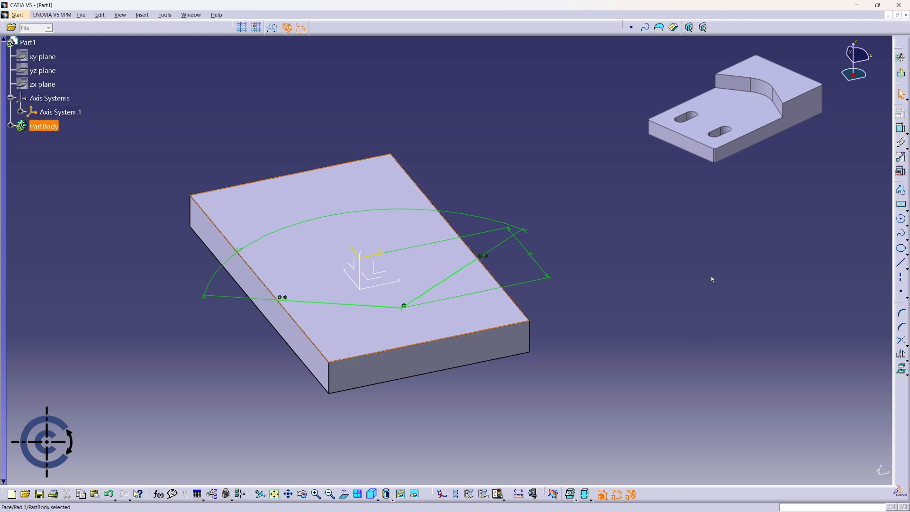
pyautogui.click(900, 369)
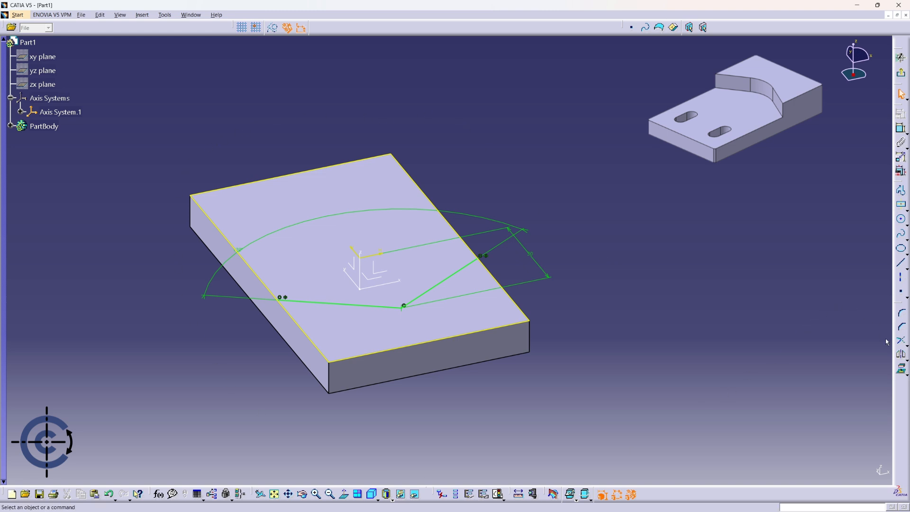
# Trim both projected side edges at the V's outer endpoints, keeping the portions toward the short edge nearest the vertex.
pyautogui.click(904, 344)
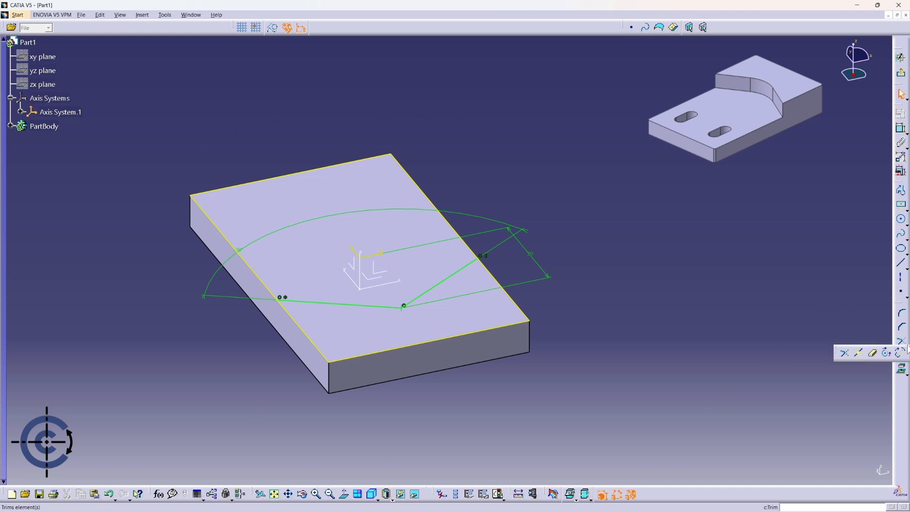
pyautogui.click(873, 353)
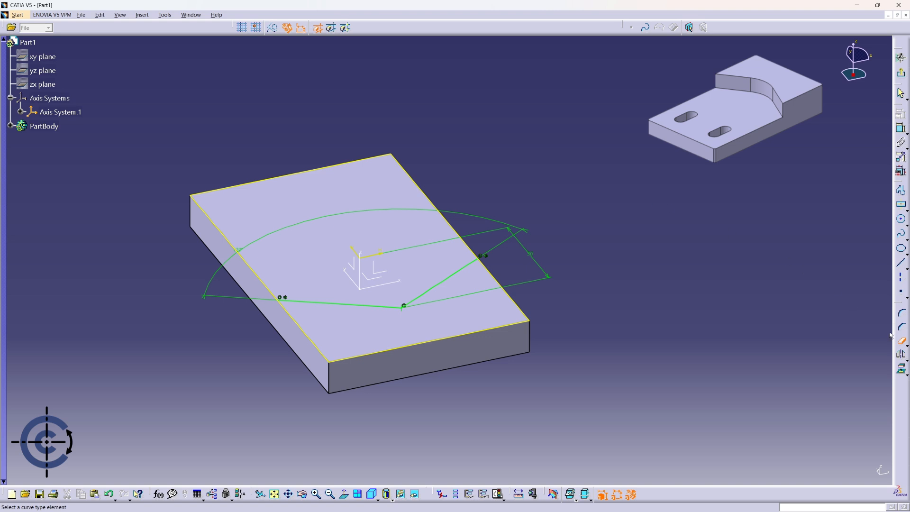
pyautogui.click(905, 345)
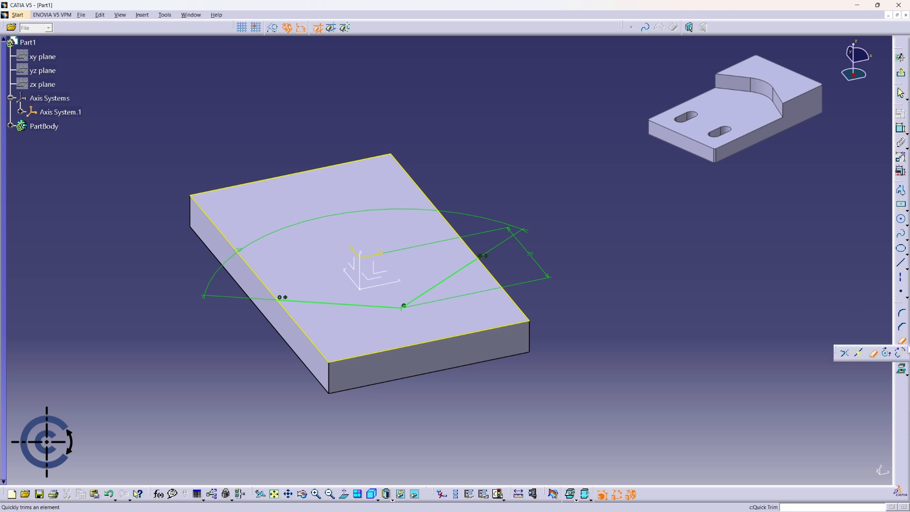
pyautogui.click(851, 353)
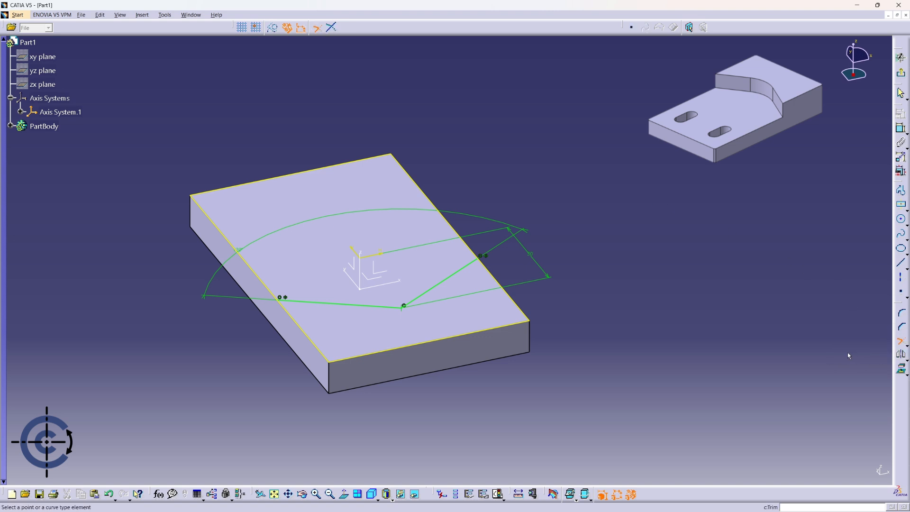
pyautogui.click(286, 304)
pyautogui.click(293, 300)
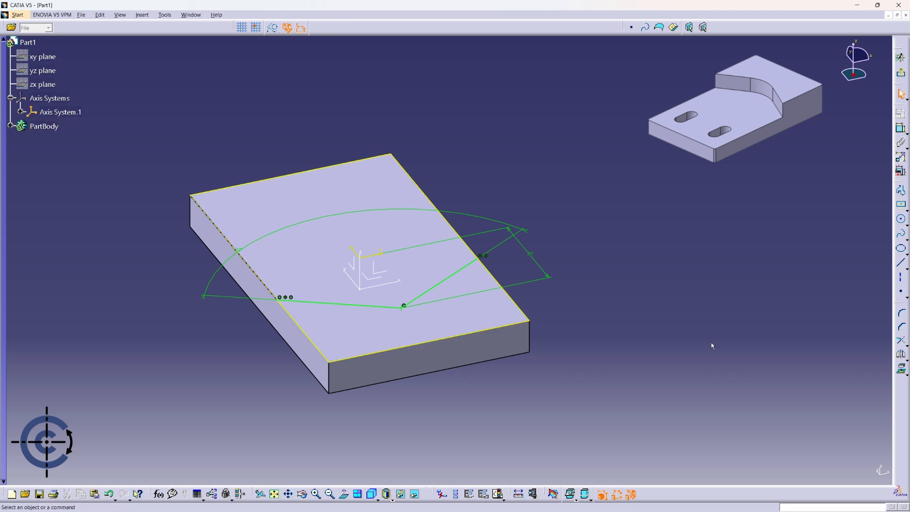
pyautogui.click(900, 341)
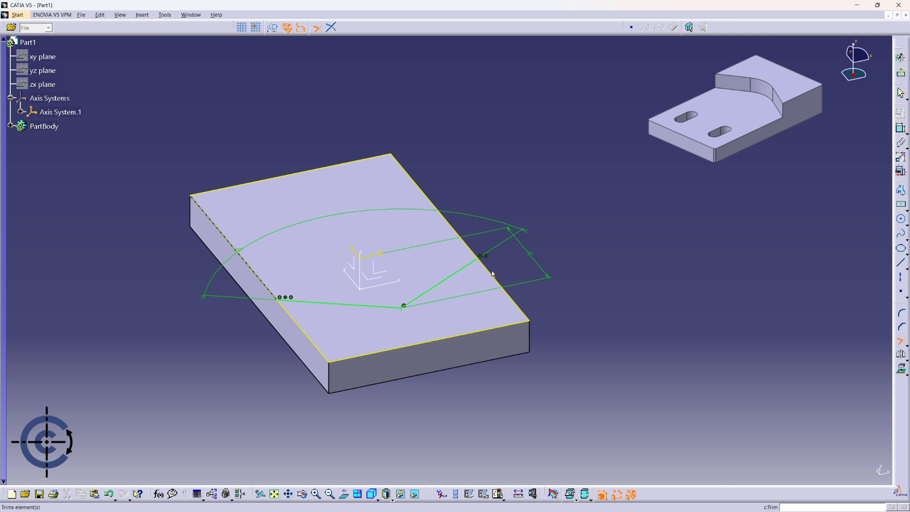
pyautogui.click(473, 262)
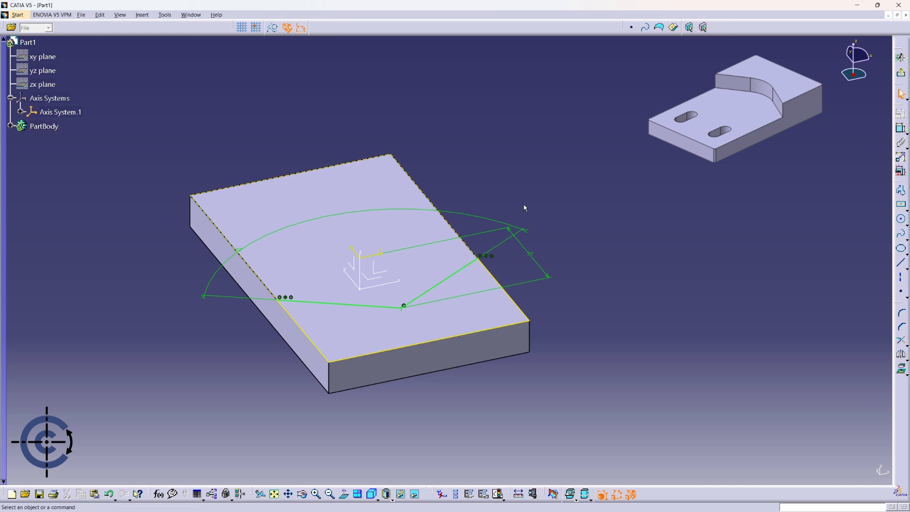
# Exit the sketch and pad its closed V-notched profile upward by 10 mm.
pyautogui.moveTo(522, 177)
pyautogui.mouseDown(button='middle')
pyautogui.moveTo(299, 158)
pyautogui.moveTo(379, 207)
pyautogui.mouseUp(button='middle')
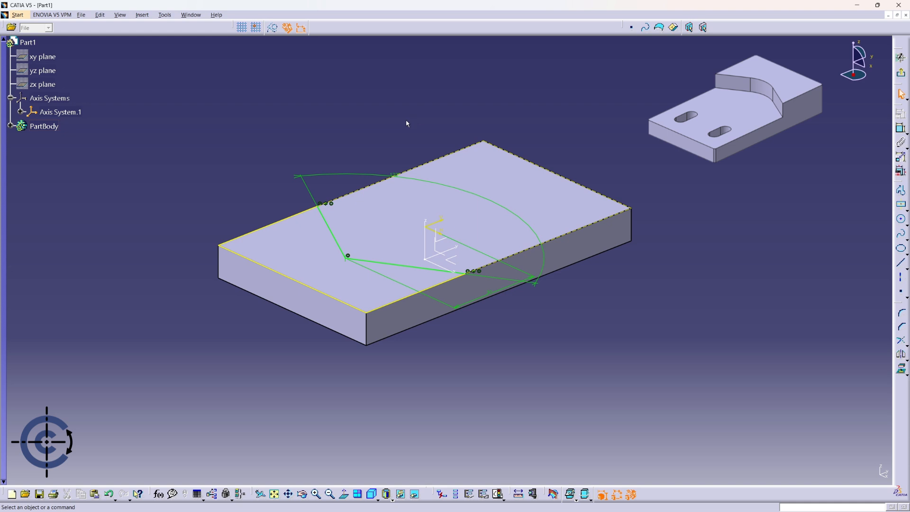
pyautogui.click(901, 74)
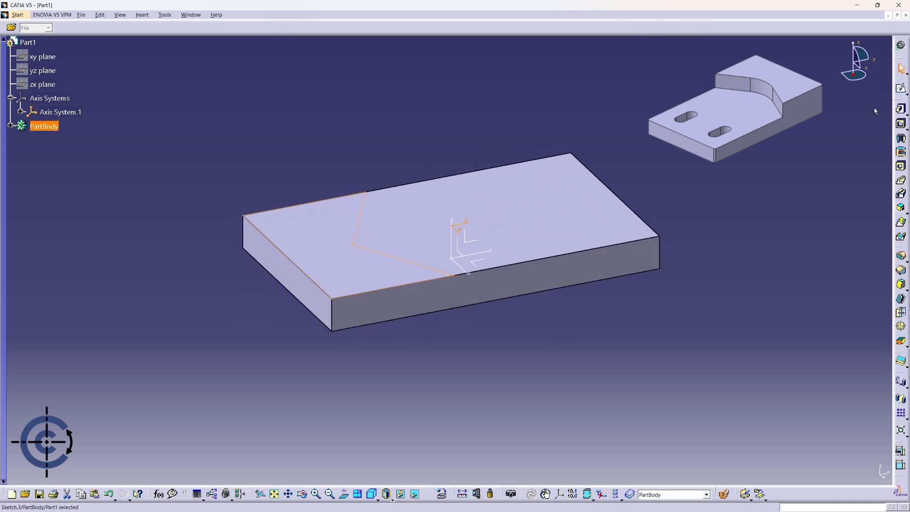
pyautogui.click(901, 110)
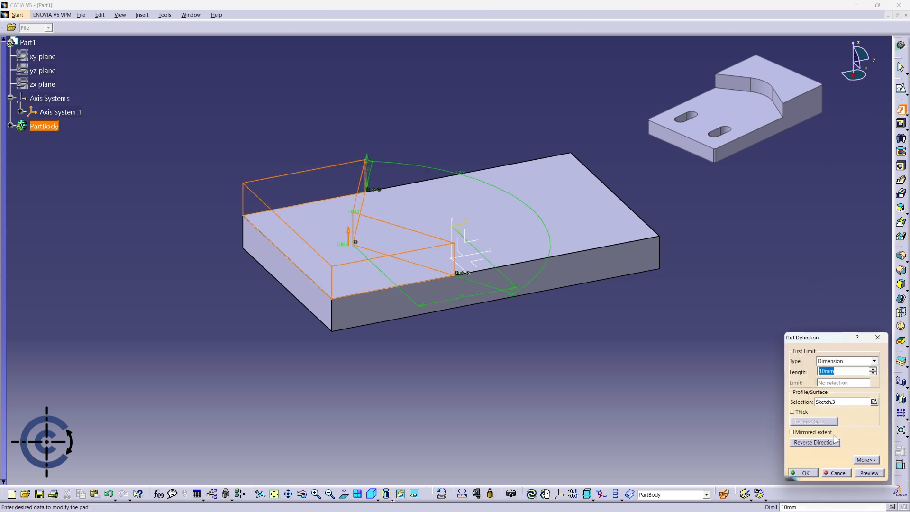
pyautogui.click(804, 473)
# Start a sketch on the lower top face and draw a vertical elongated hole in its upper-left area, about 14 mm between centres.
pyautogui.moveTo(774, 270); pyautogui.dragTo(261, 268, button='middle')
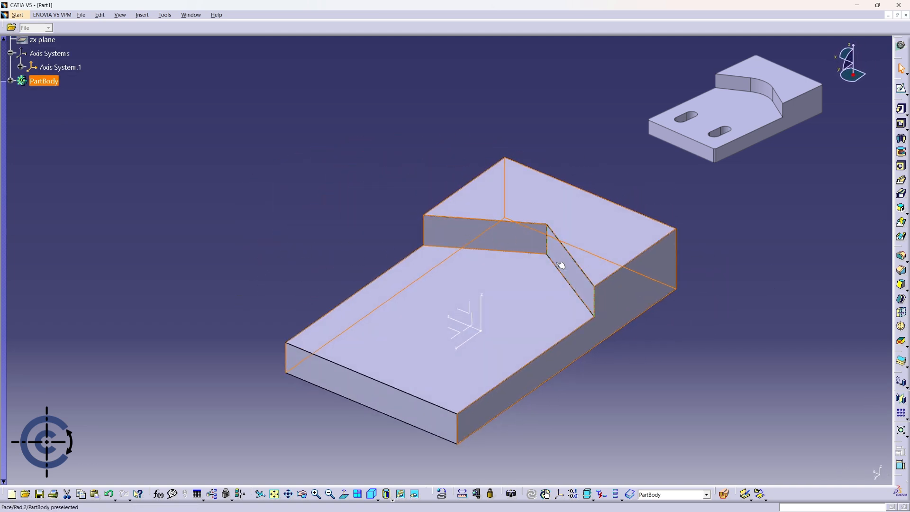
pyautogui.moveTo(532, 308); pyautogui.dragTo(465, 237, button='middle')
pyautogui.click(572, 312)
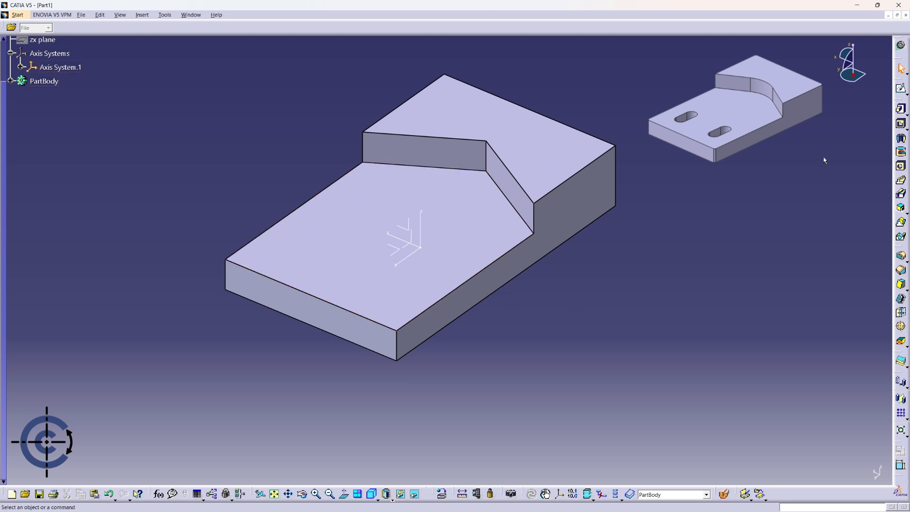
pyautogui.click(901, 89)
pyautogui.click(404, 287)
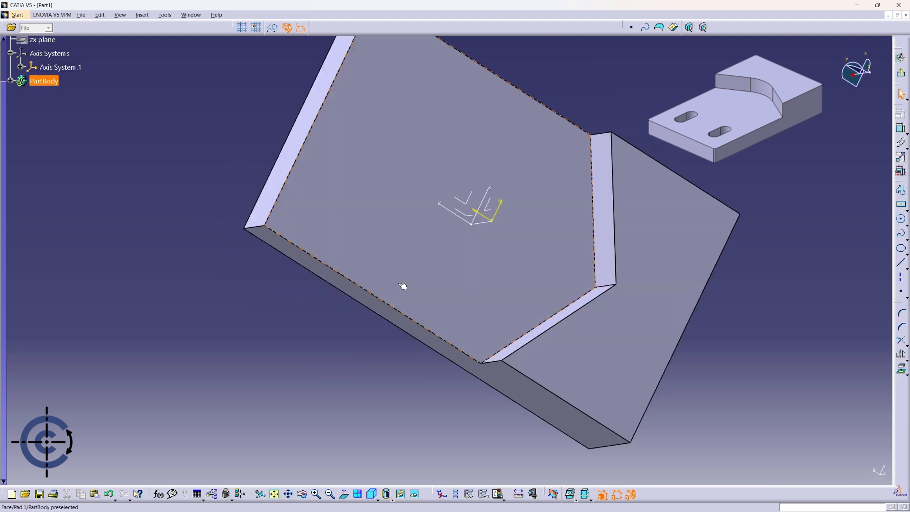
pyautogui.moveTo(726, 272)
pyautogui.mouseDown(button='middle')
pyautogui.moveTo(609, 225)
pyautogui.moveTo(614, 243)
pyautogui.mouseUp(button='middle')
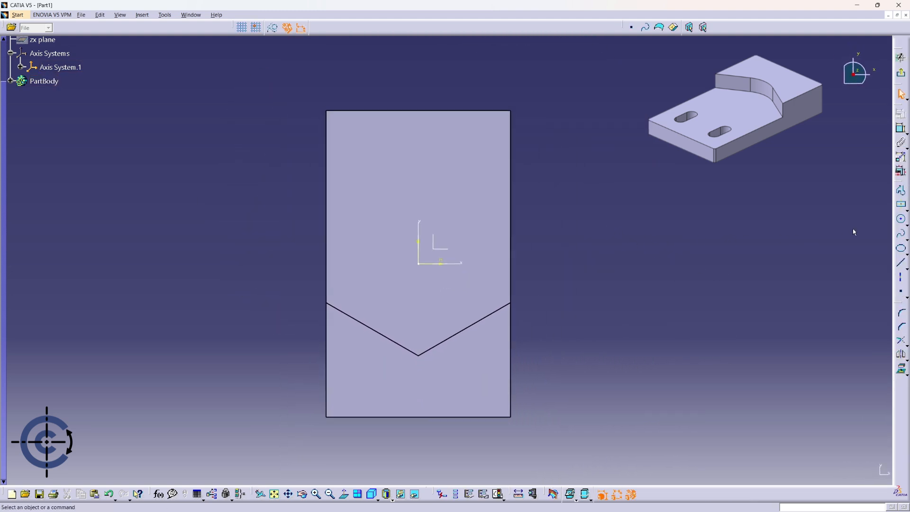
pyautogui.click(905, 209)
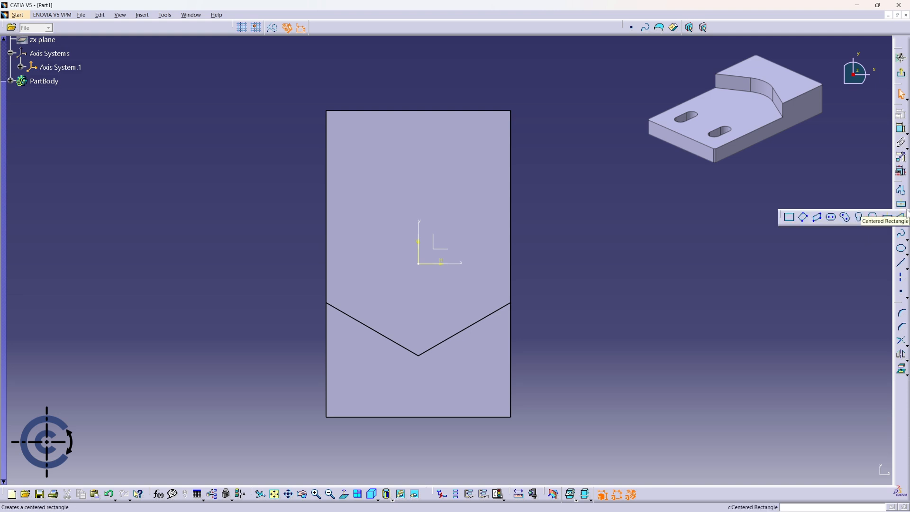
pyautogui.click(833, 219)
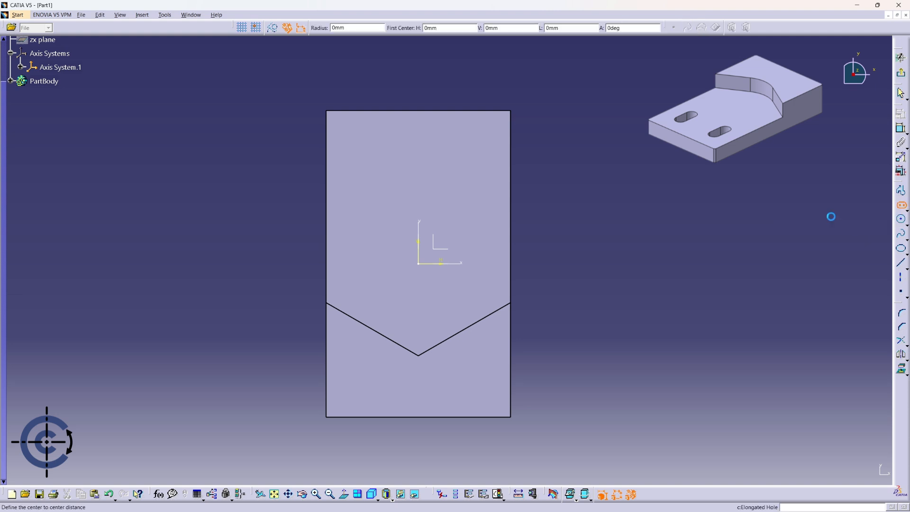
pyautogui.click(375, 150)
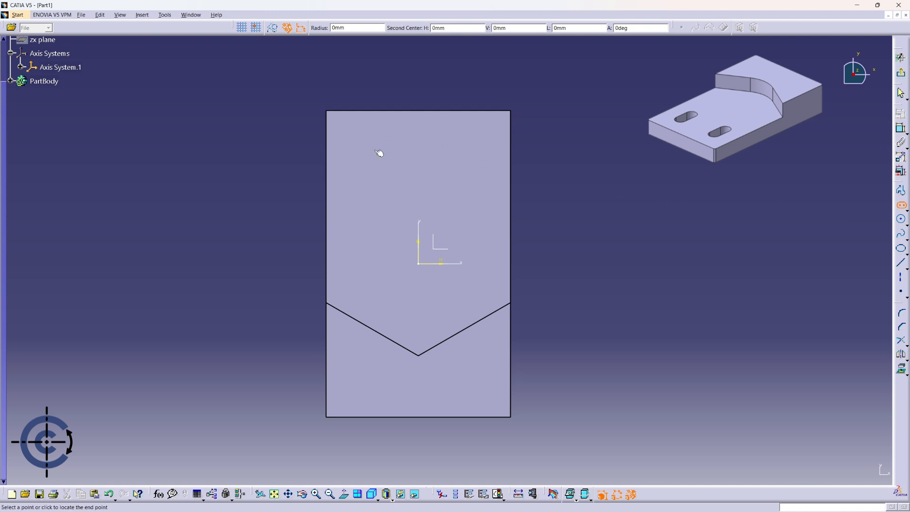
pyautogui.click(378, 197)
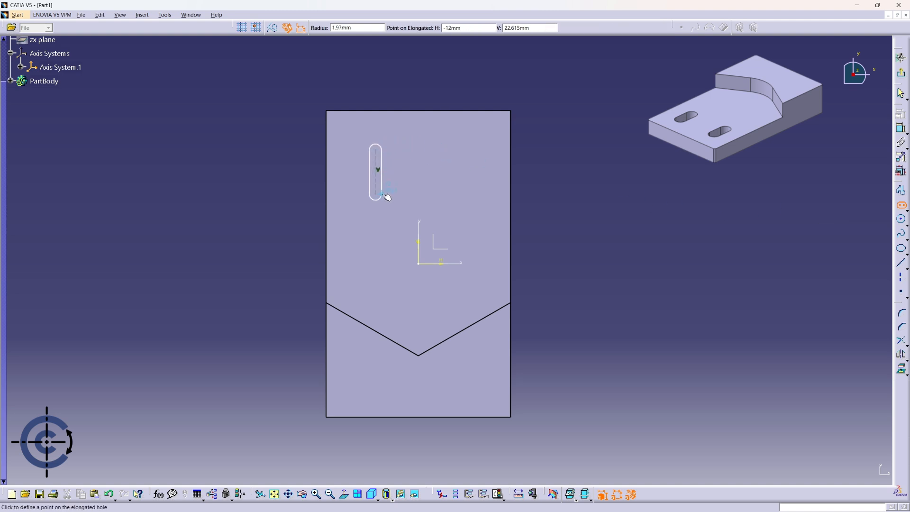
pyautogui.click(392, 194)
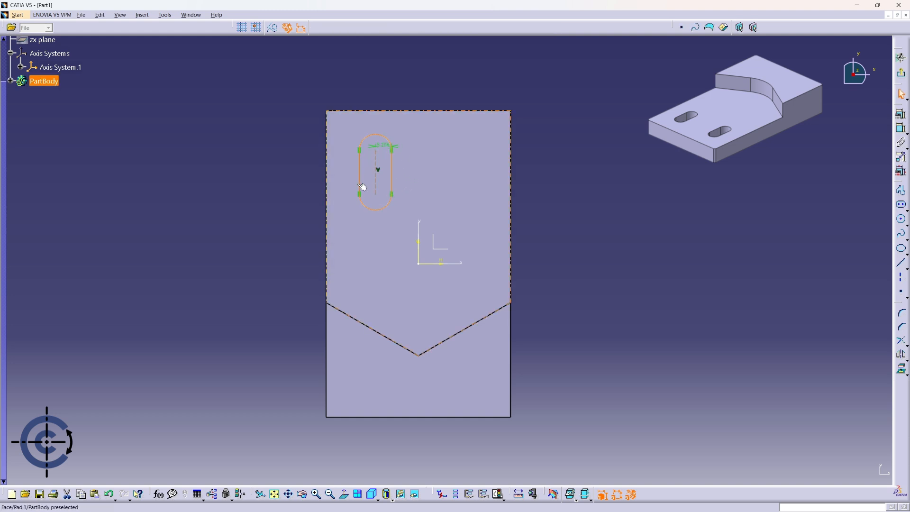
# Set the elongated hole's radius to 4 mm.
pyautogui.doubleClick(390, 148)
pyautogui.write('4')
pyautogui.press('Return')
# Dimension the elongated hole's centreline from the sketch's vertical axis and set the distance to 12 mm.
pyautogui.click(901, 128)
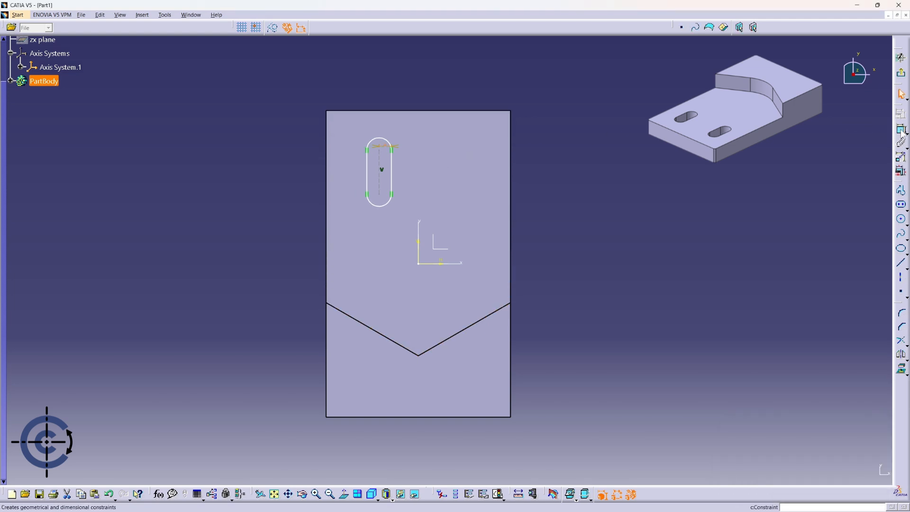
pyautogui.click(417, 250)
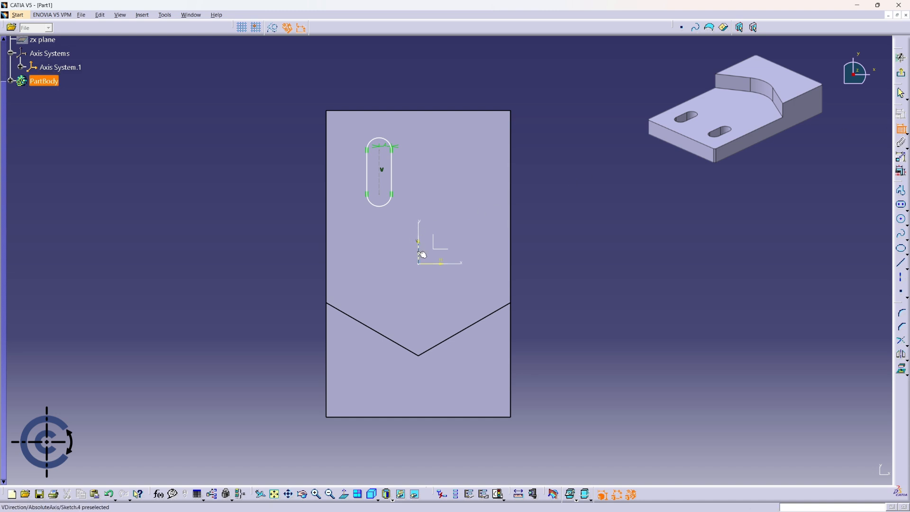
pyautogui.click(380, 187)
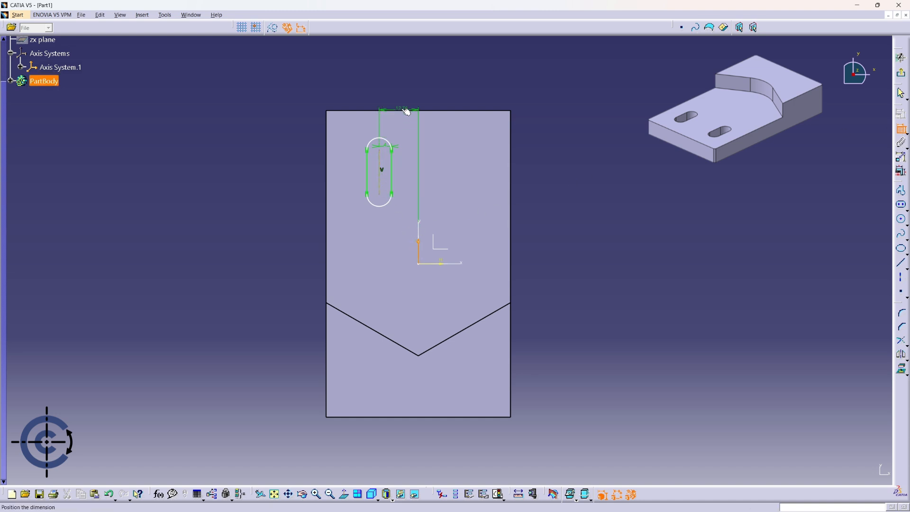
pyautogui.click(402, 100)
pyautogui.doubleClick(400, 98)
pyautogui.write('1')
pyautogui.press('Return')
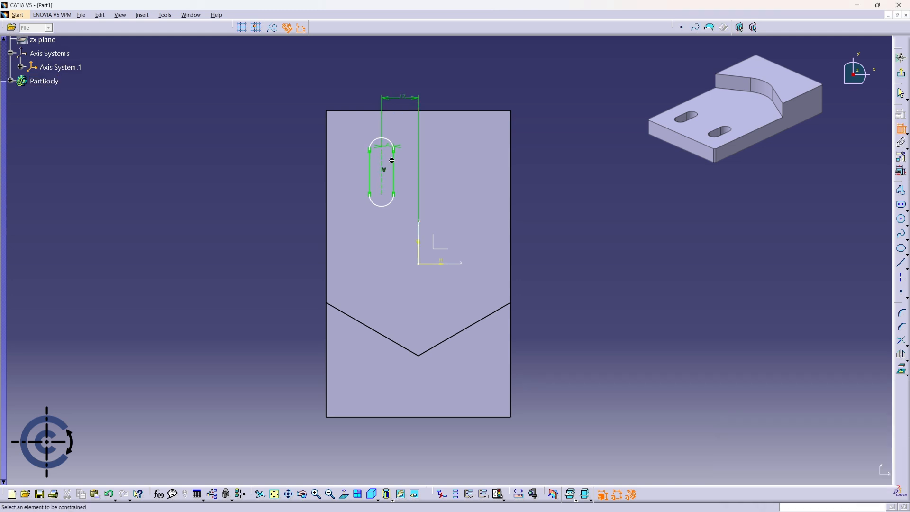
# Dimension the length of the elongated hole's straight section and set it to 10 mm.
pyautogui.click(382, 160)
pyautogui.click(314, 176)
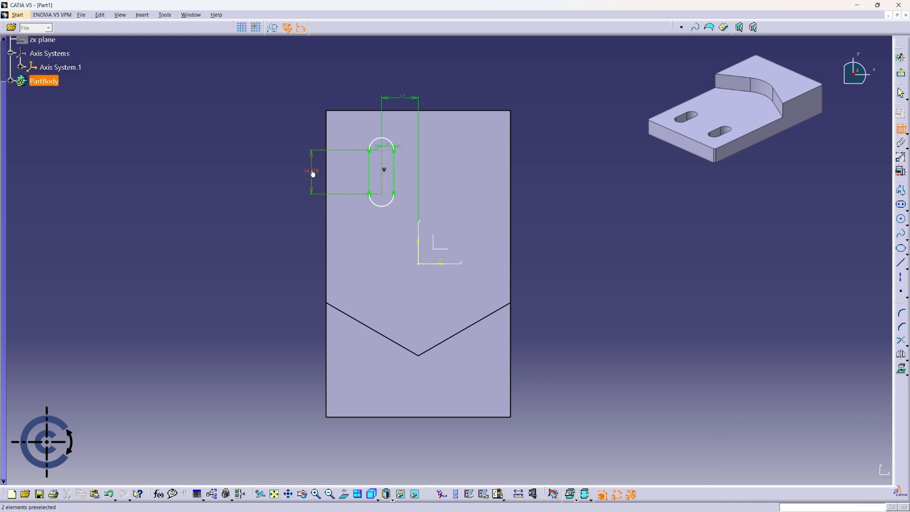
pyautogui.doubleClick(312, 171)
pyautogui.write('1')
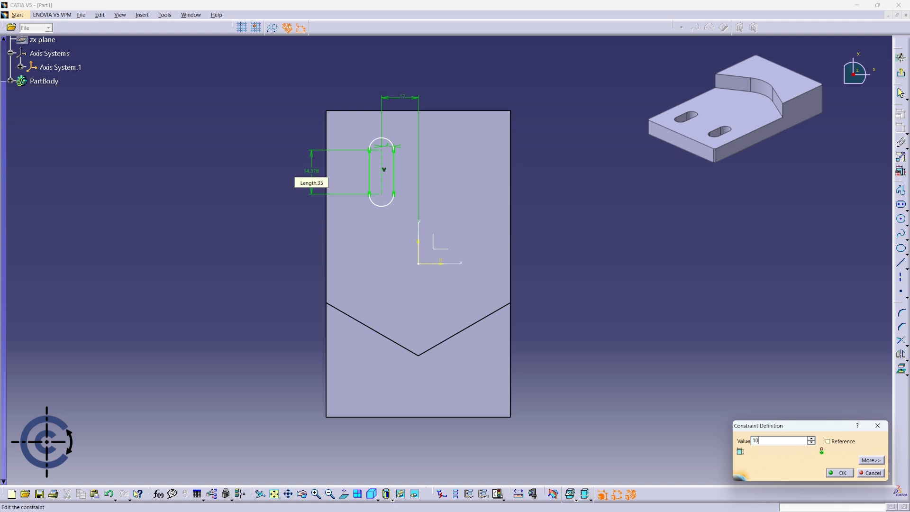
pyautogui.write('0')
pyautogui.press('Return')
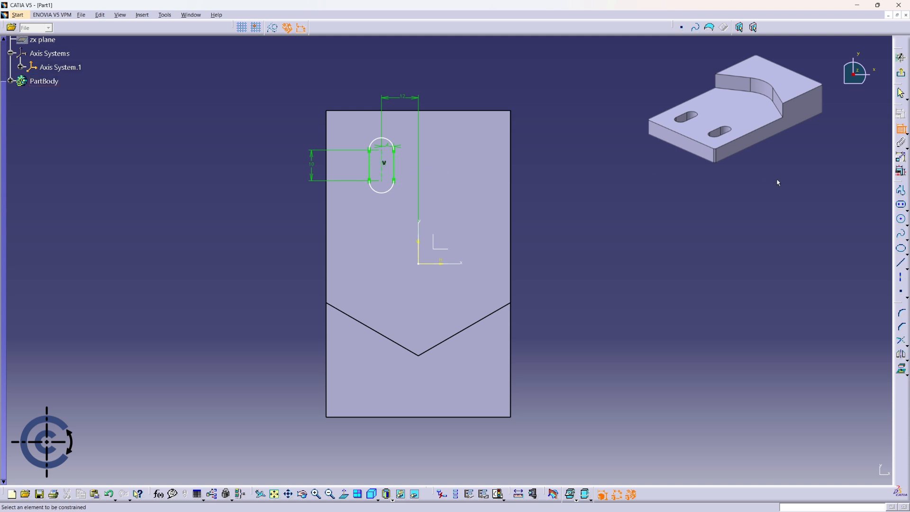
# Place a point at the midpoint of the elongated hole's centreline and convert it to a construction element.
pyautogui.click(902, 295)
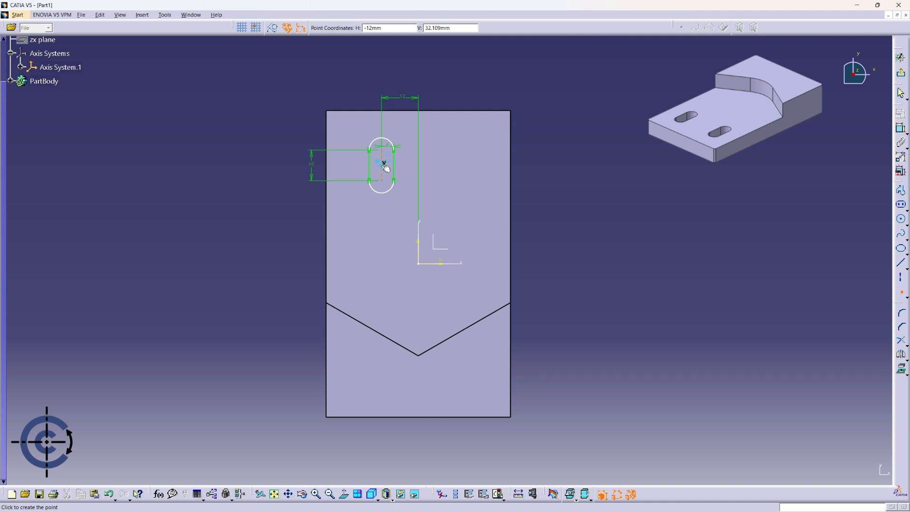
pyautogui.click(384, 164)
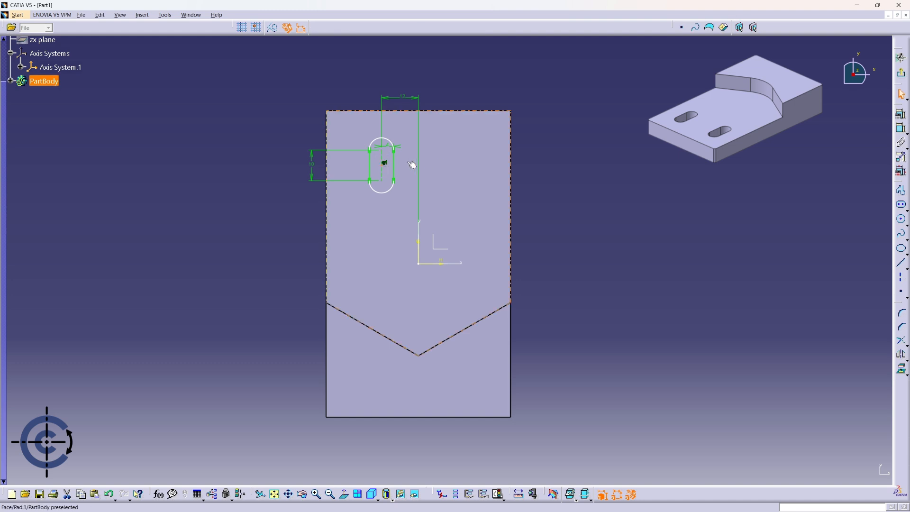
pyautogui.click(385, 164)
pyautogui.click(275, 29)
# Dimension the slot's centre point from the sketch's horizontal axis and set the distance to 30 mm.
pyautogui.click(901, 129)
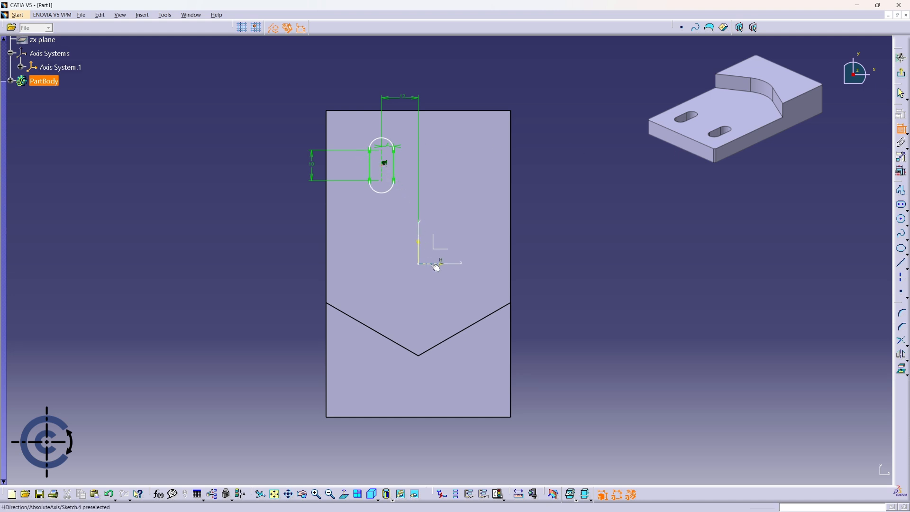
pyautogui.click(418, 262)
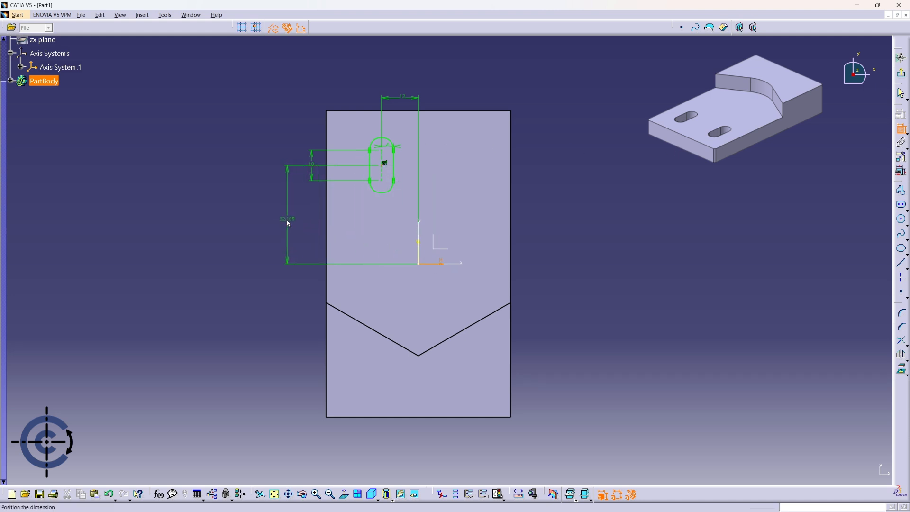
pyautogui.click(287, 224)
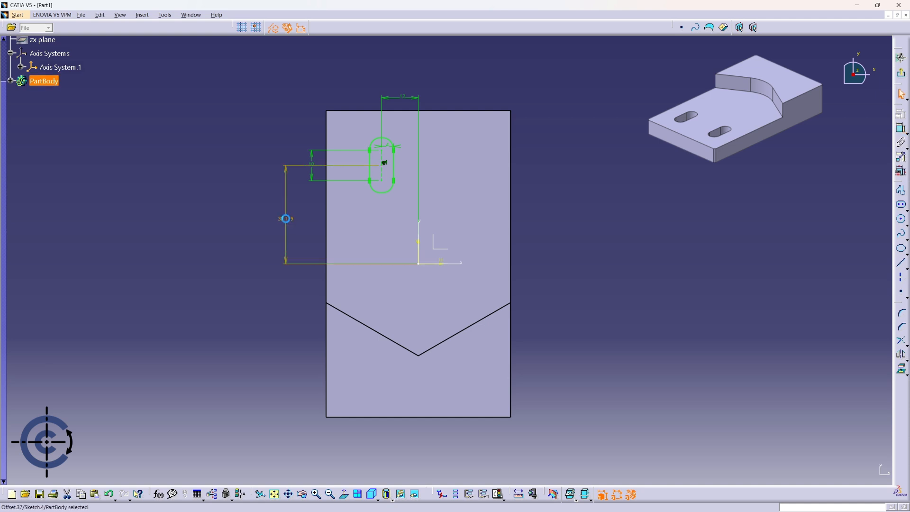
pyautogui.doubleClick(286, 221)
pyautogui.write('30')
pyautogui.press('Return')
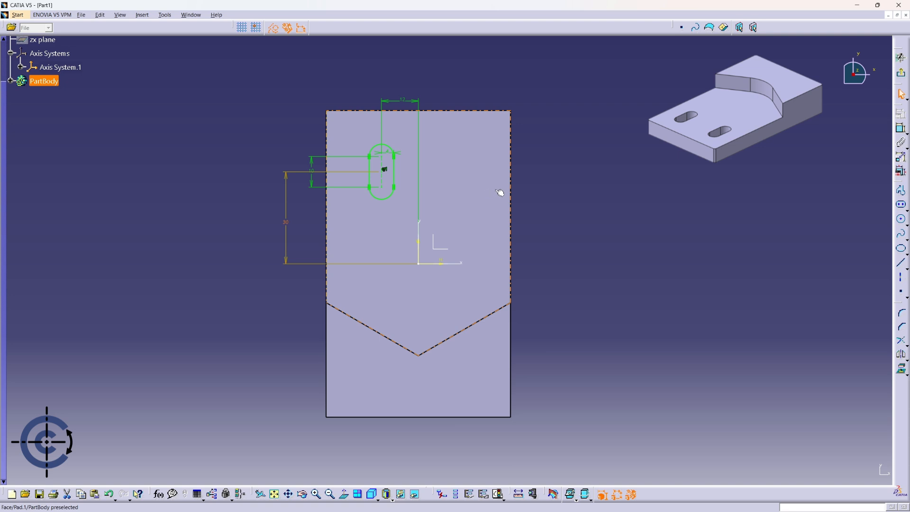
# Exit the sketch and cut the elongated hole as a pocket with its first limit set to Up to last.
pyautogui.click(901, 74)
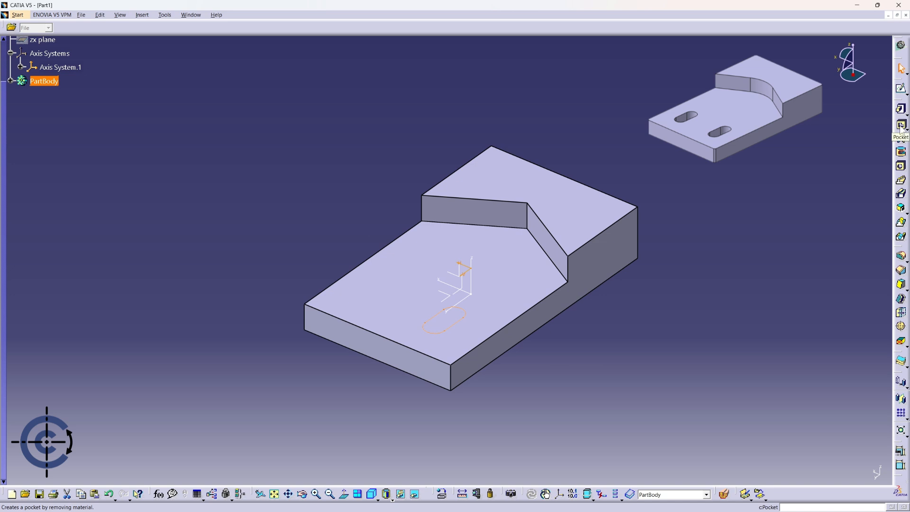
pyautogui.click(901, 126)
pyautogui.moveTo(679, 310); pyautogui.dragTo(662, 265, button='middle')
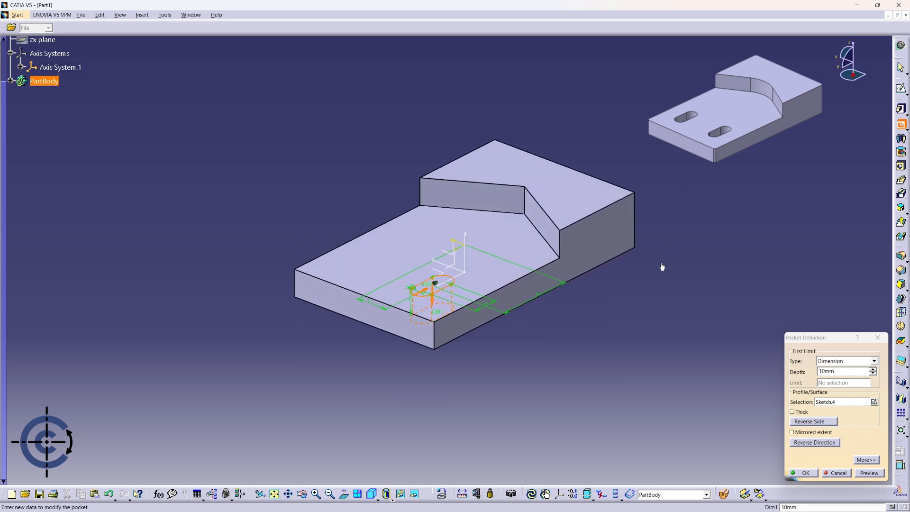
pyautogui.click(874, 361)
pyautogui.click(858, 381)
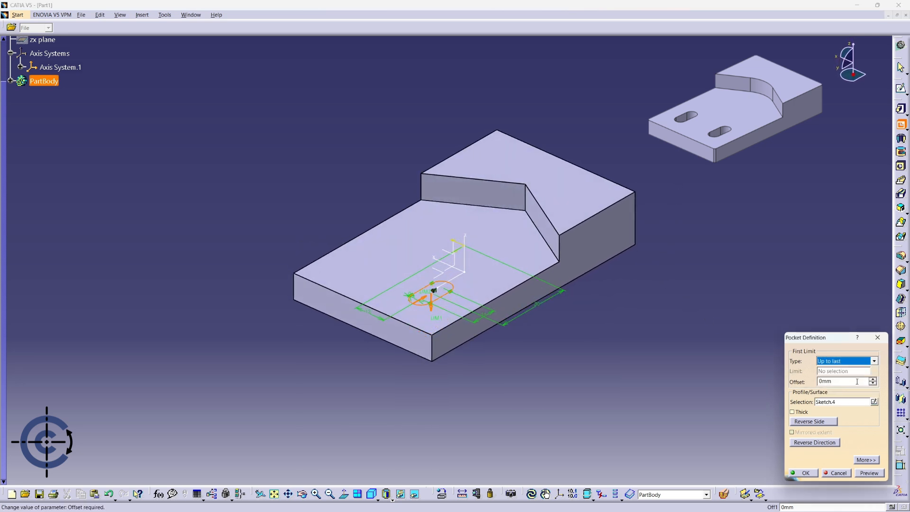
pyautogui.click(806, 473)
# Mirror the slot pocket about the YZ plane of Axis System.1.
pyautogui.moveTo(563, 329); pyautogui.dragTo(807, 397, button='middle')
pyautogui.scroll(-1, 807, 396)
pyautogui.scroll(1, 545, 294)
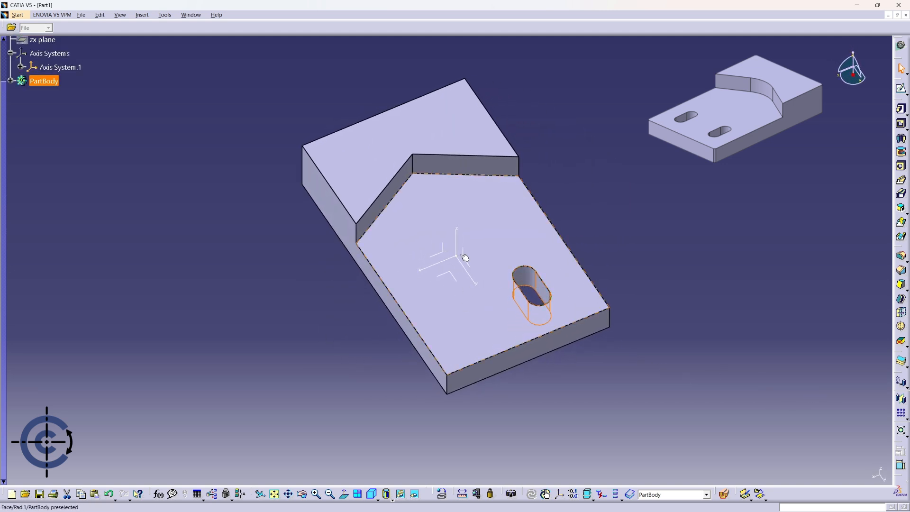
pyautogui.moveTo(695, 346); pyautogui.dragTo(691, 260, button='middle')
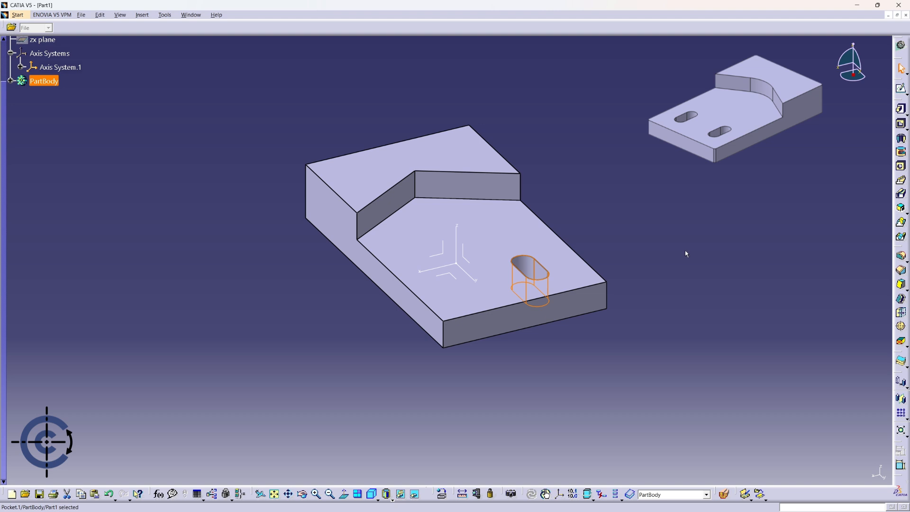
pyautogui.click(900, 401)
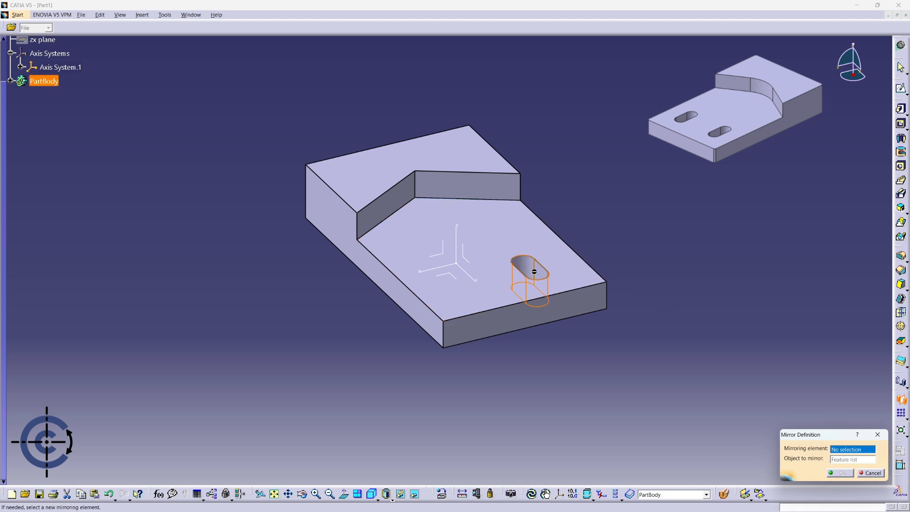
pyautogui.click(10, 82)
pyautogui.moveTo(21, 104); pyautogui.dragTo(44, 161)
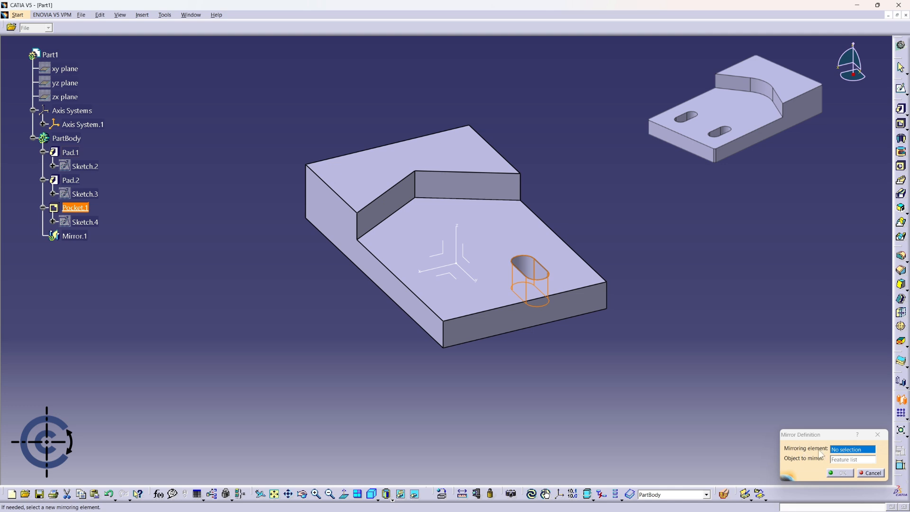
pyautogui.click(470, 262)
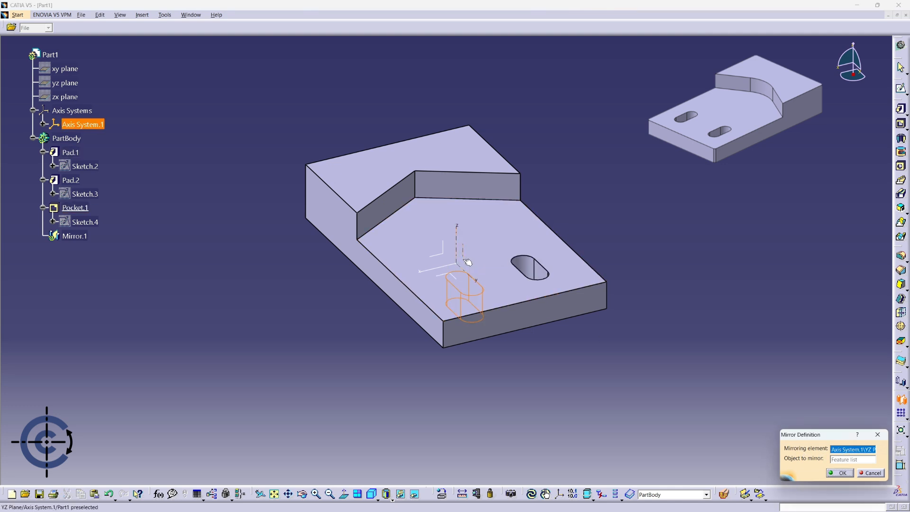
pyautogui.moveTo(642, 207); pyautogui.dragTo(465, 266, button='middle')
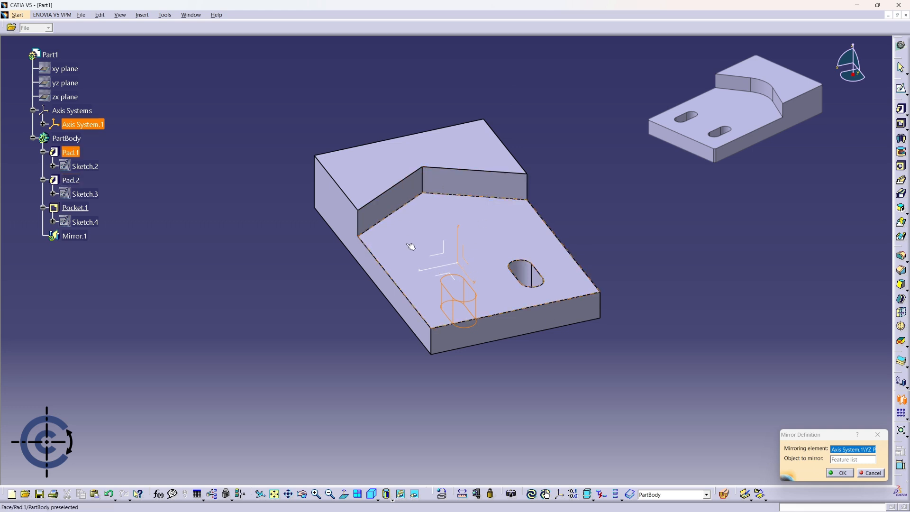
pyautogui.click(845, 472)
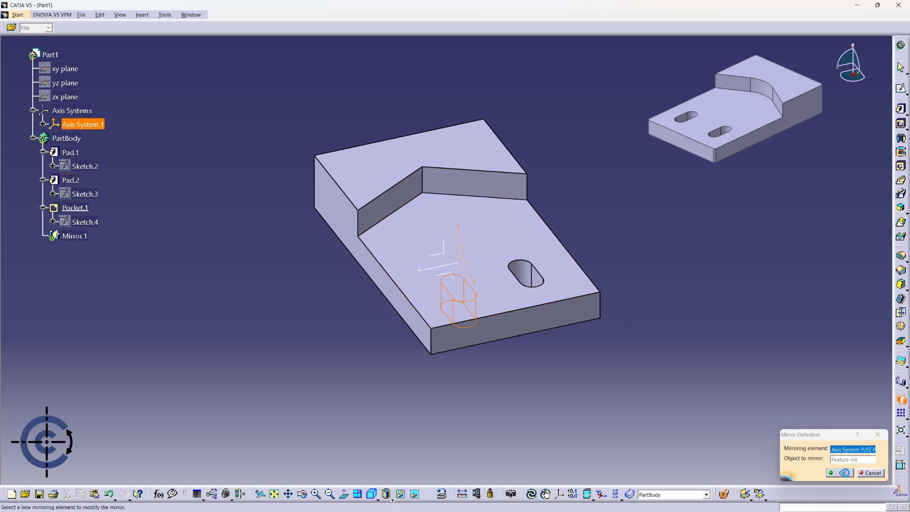
pyautogui.moveTo(710, 236); pyautogui.dragTo(681, 241, button='middle')
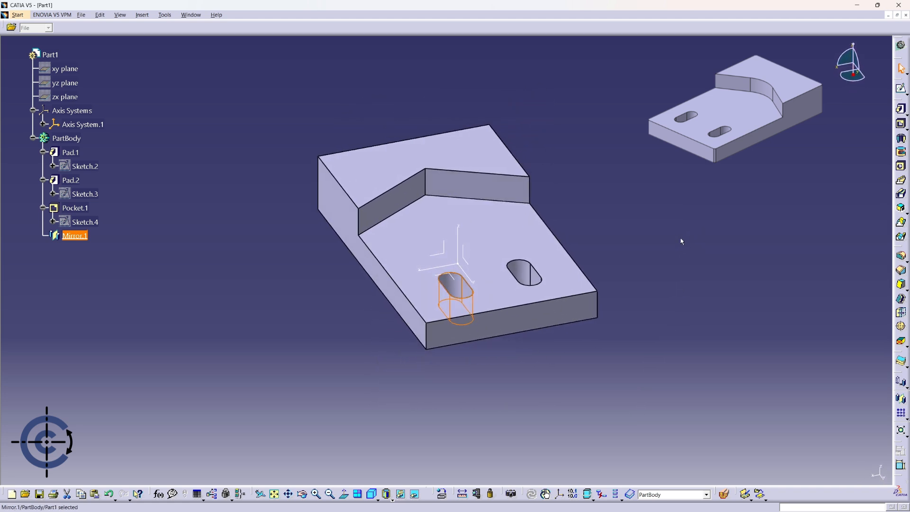
# Delete the mirror feature of the slot from the part body.
pyautogui.click(645, 264)
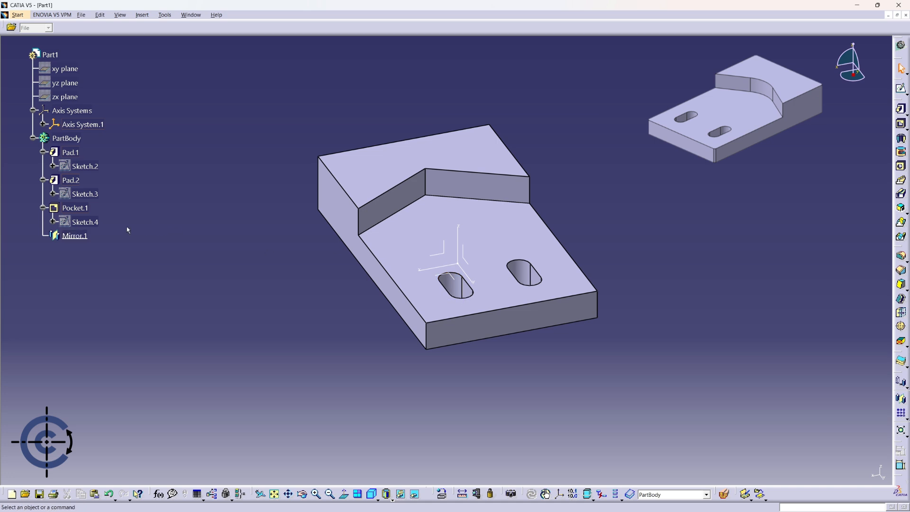
pyautogui.click(78, 236)
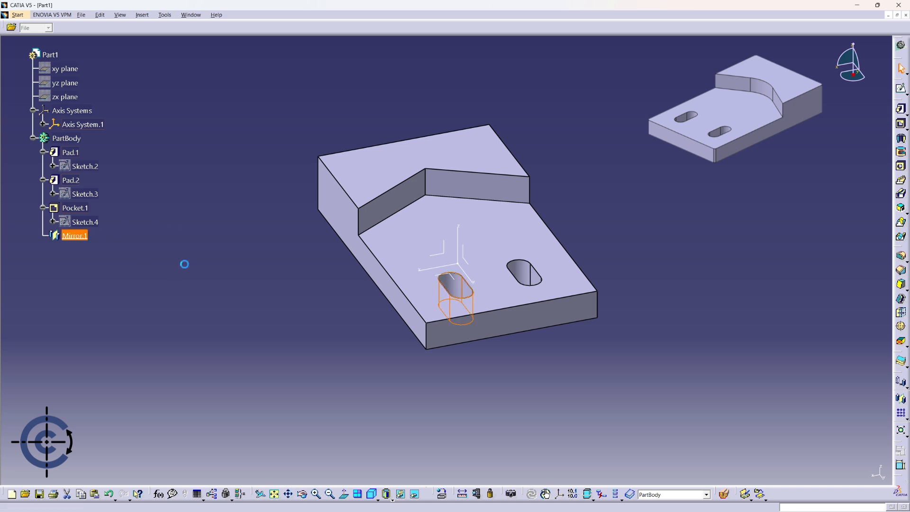
pyautogui.press('Delete')
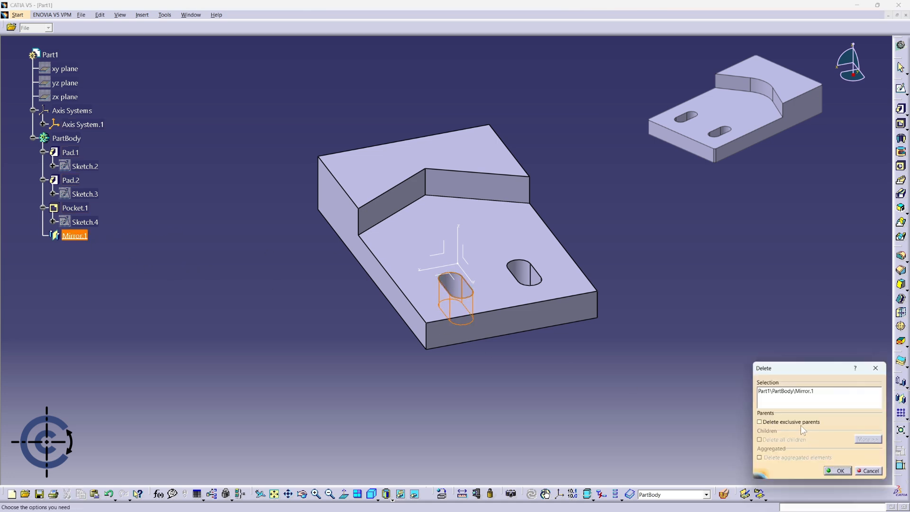
pyautogui.click(835, 470)
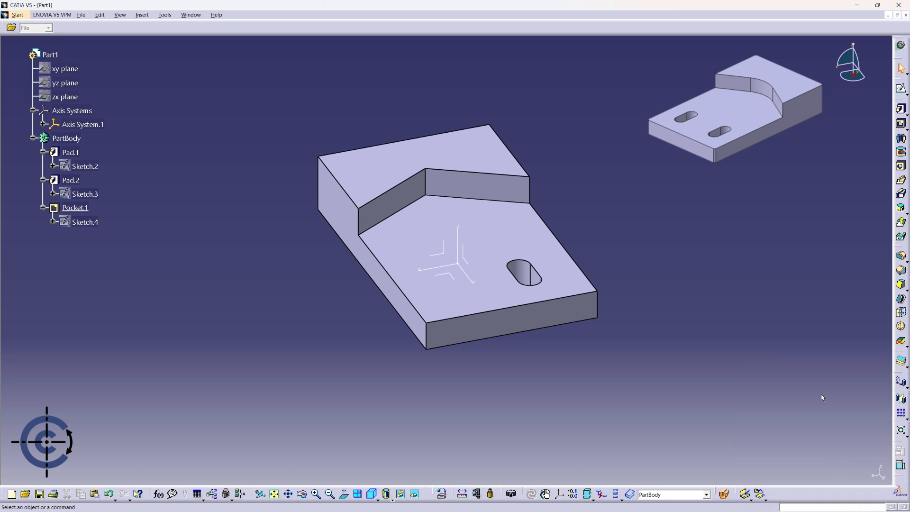
# Set up a rectangular pattern of the slot pocket with 2 instances along the X axis of Axis System.1.
pyautogui.click(901, 413)
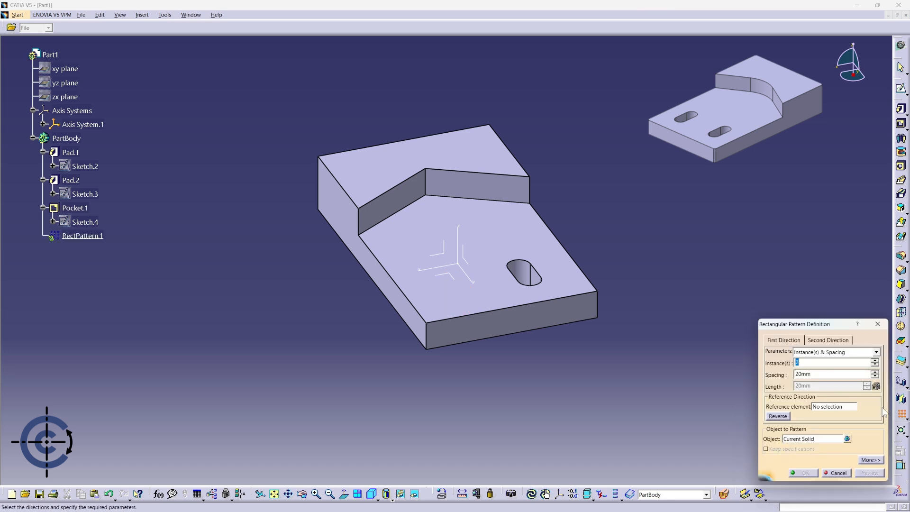
pyautogui.click(818, 407)
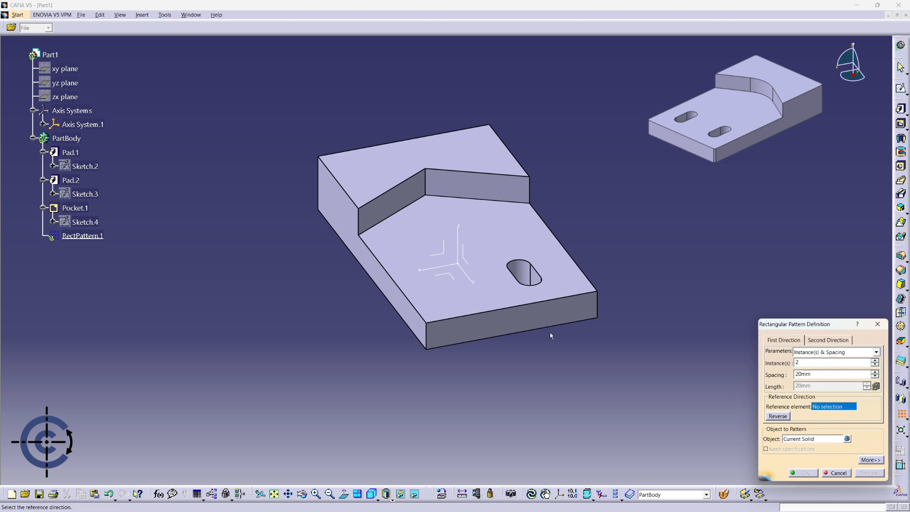
pyautogui.click(444, 266)
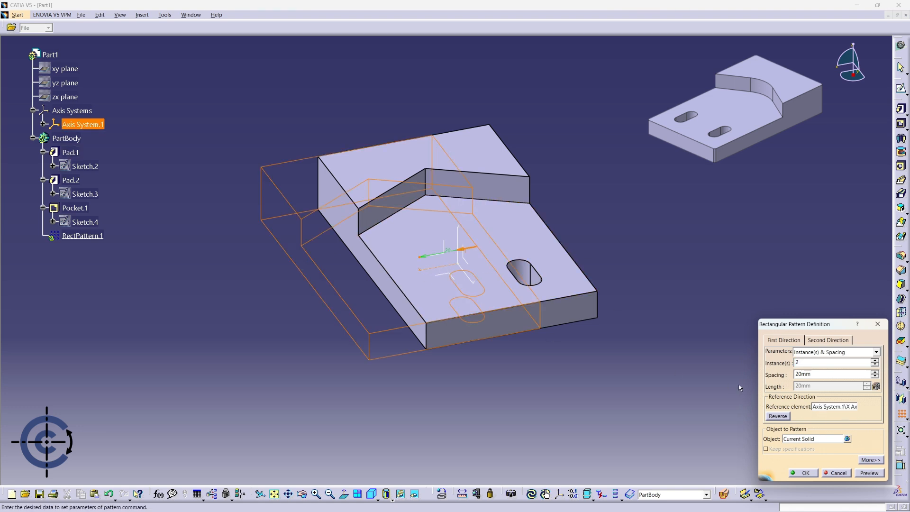
pyautogui.click(792, 439)
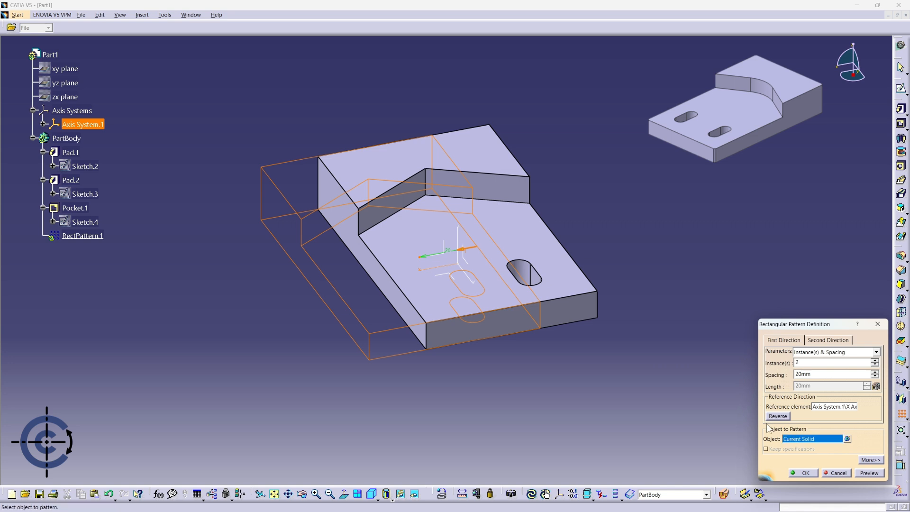
pyautogui.click(75, 207)
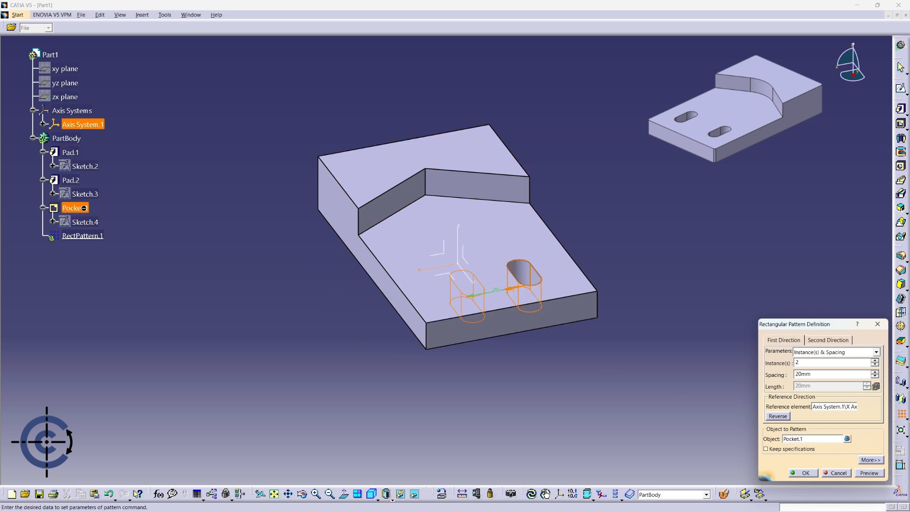
# Link the pattern spacing to the slot sketch's horizontal position dimension, Offset.34.
pyautogui.moveTo(681, 404); pyautogui.dragTo(617, 398, button='middle')
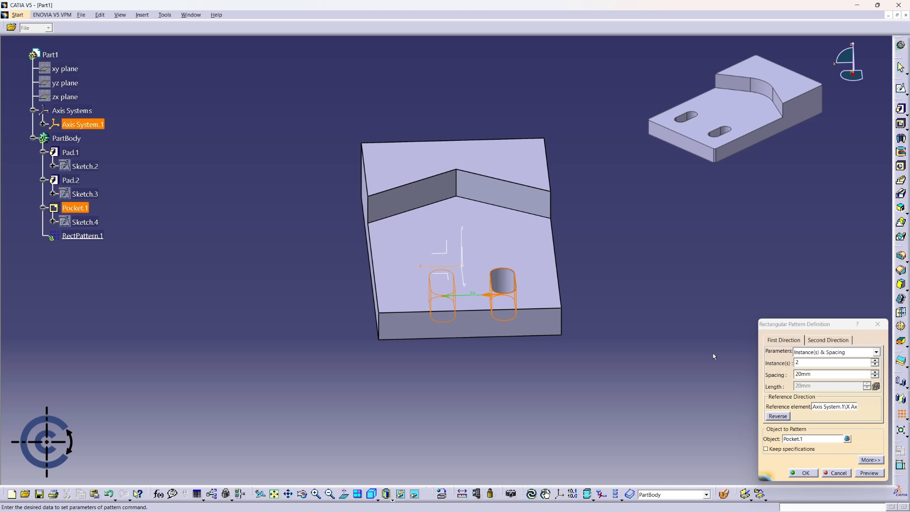
pyautogui.doubleClick(803, 374)
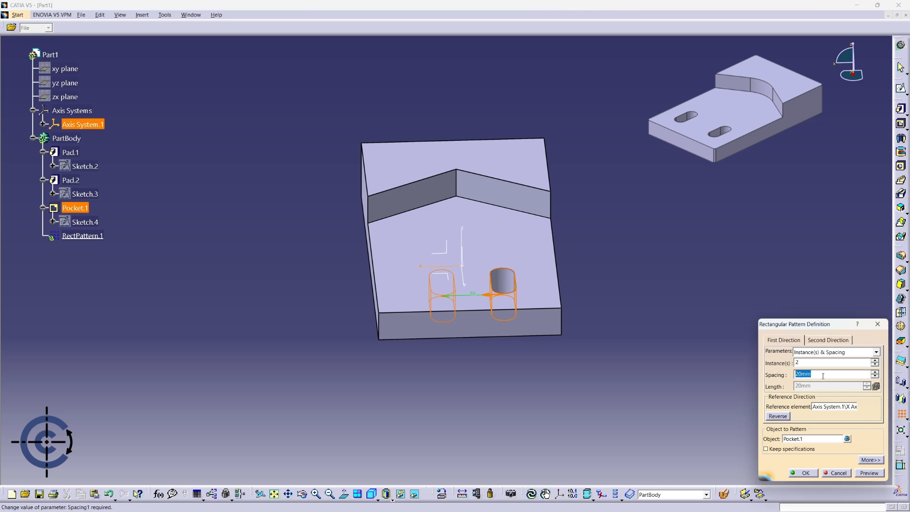
pyautogui.write('=')
pyautogui.press('Return')
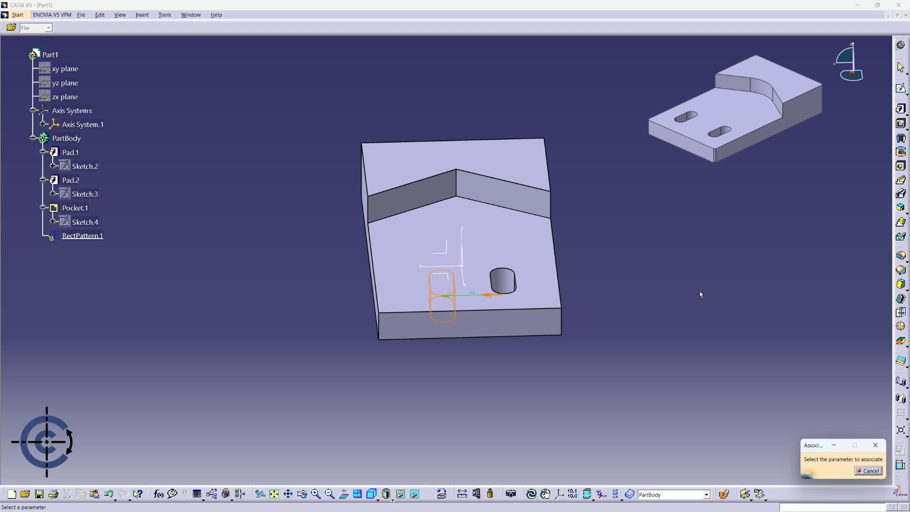
pyautogui.click(507, 283)
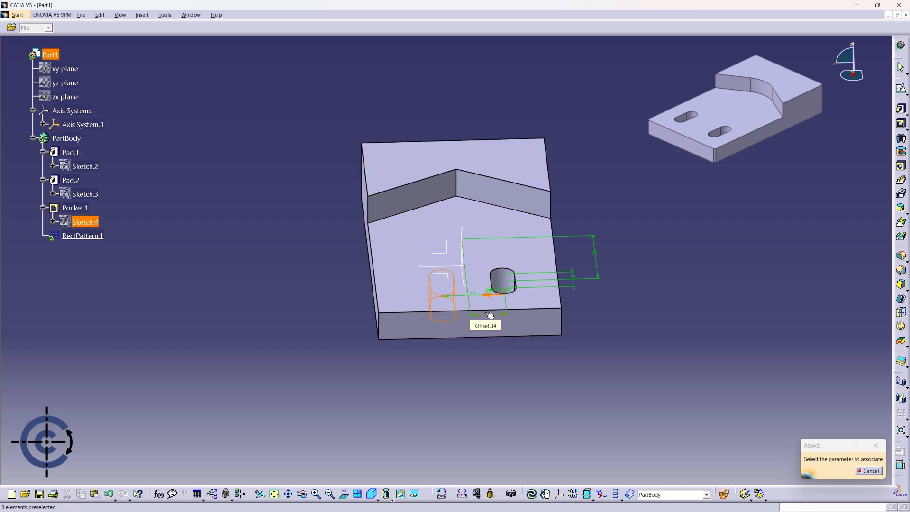
pyautogui.click(490, 315)
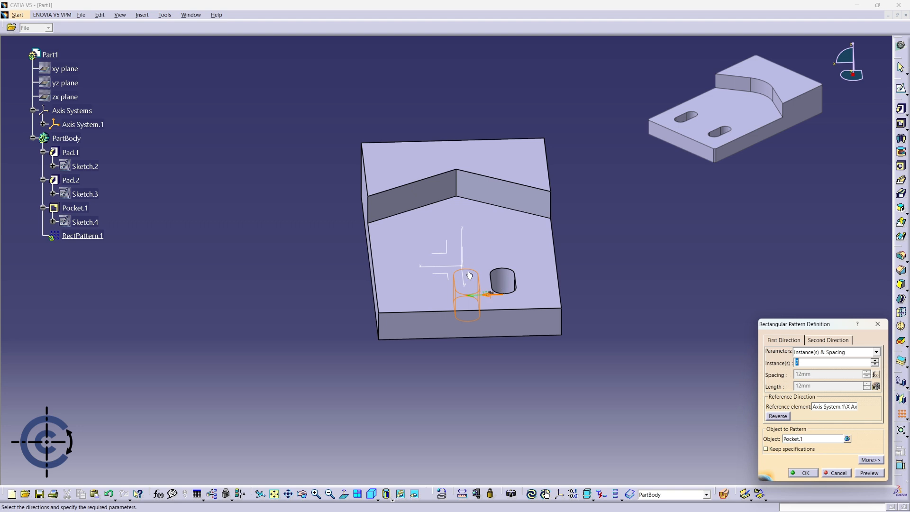
# Multiply the linked offset by 2 in the spacing formula and create the rectangular pattern.
pyautogui.click(876, 374)
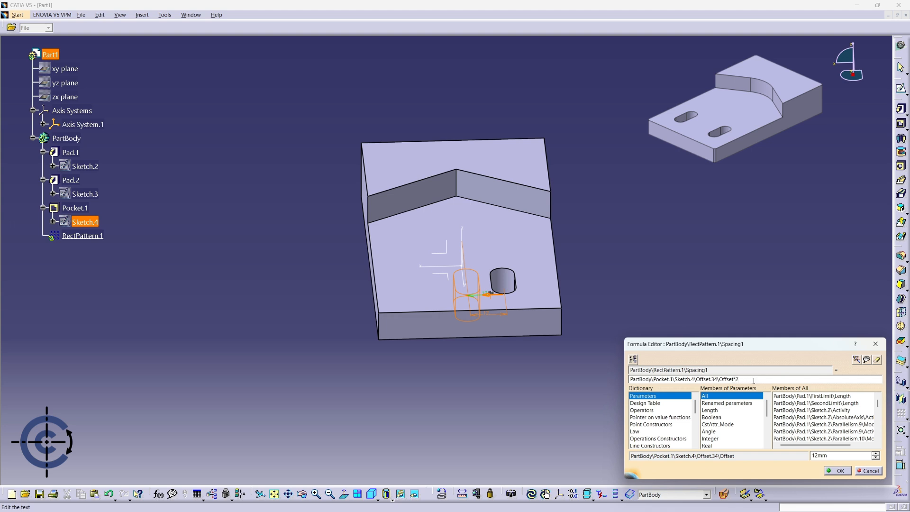
pyautogui.click(840, 470)
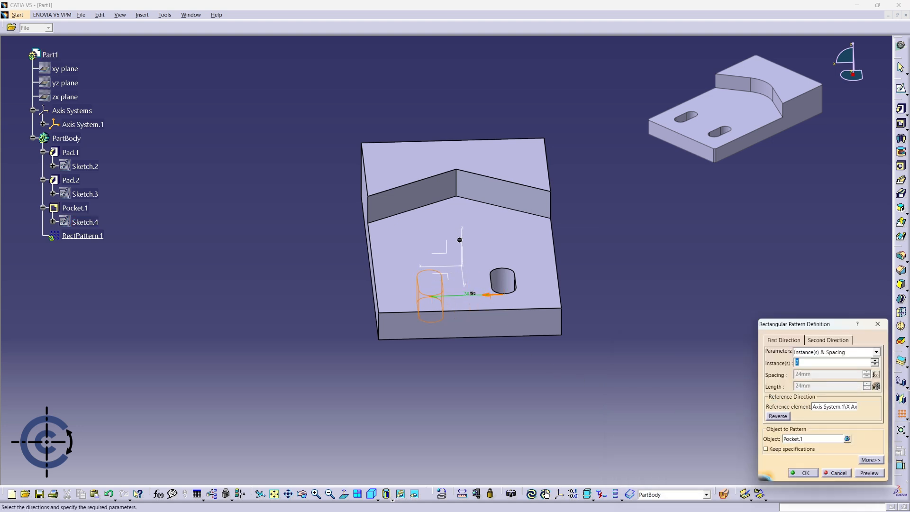
pyautogui.click(809, 474)
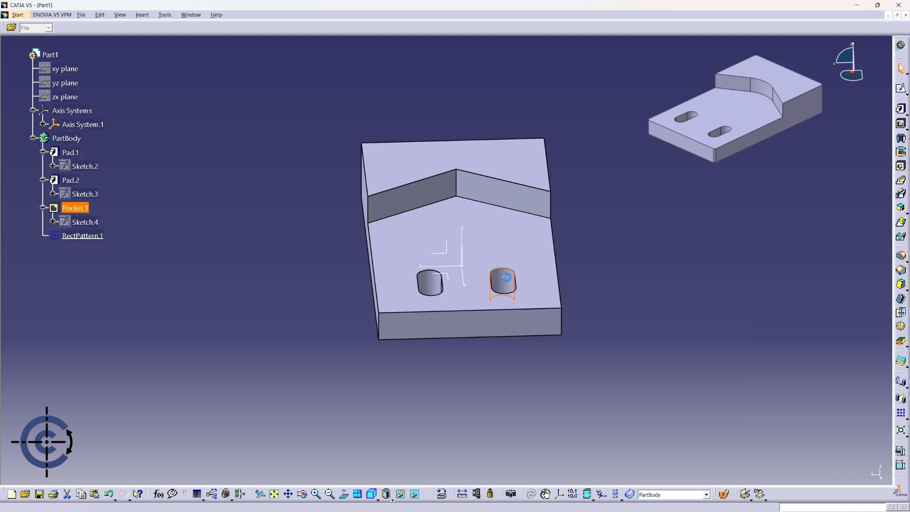
# Increase the original slot's horizontal offset from the plate's centre in the pocket sketch and update the pocket.
pyautogui.doubleClick(511, 280)
pyautogui.doubleClick(488, 315)
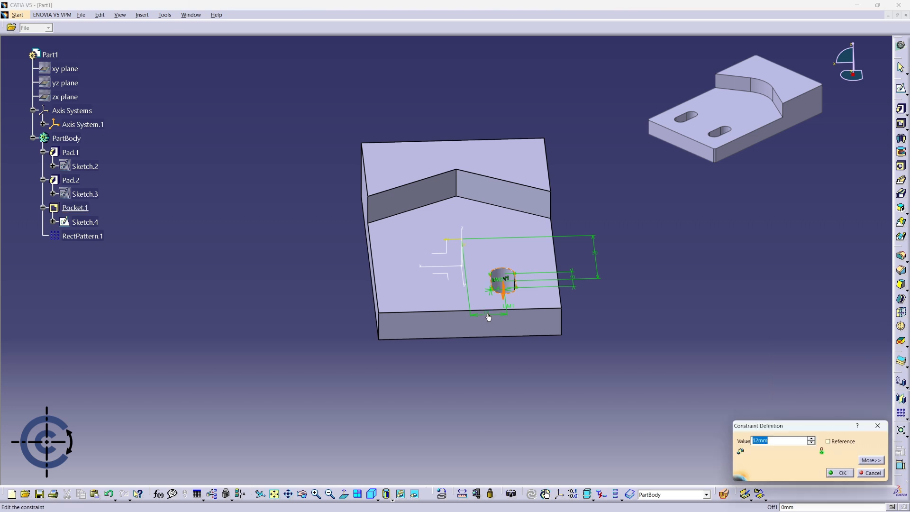
pyautogui.click(846, 472)
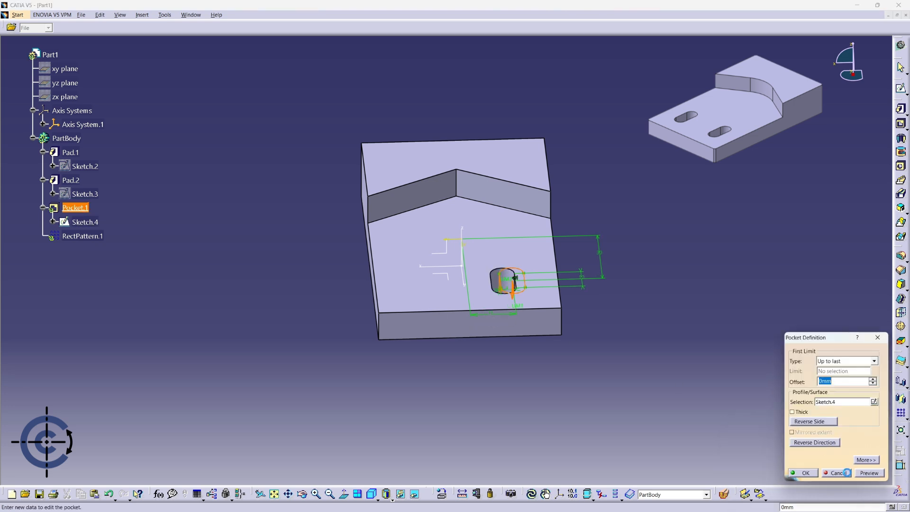
pyautogui.click(816, 472)
pyautogui.moveTo(583, 357); pyautogui.dragTo(670, 380, button='middle')
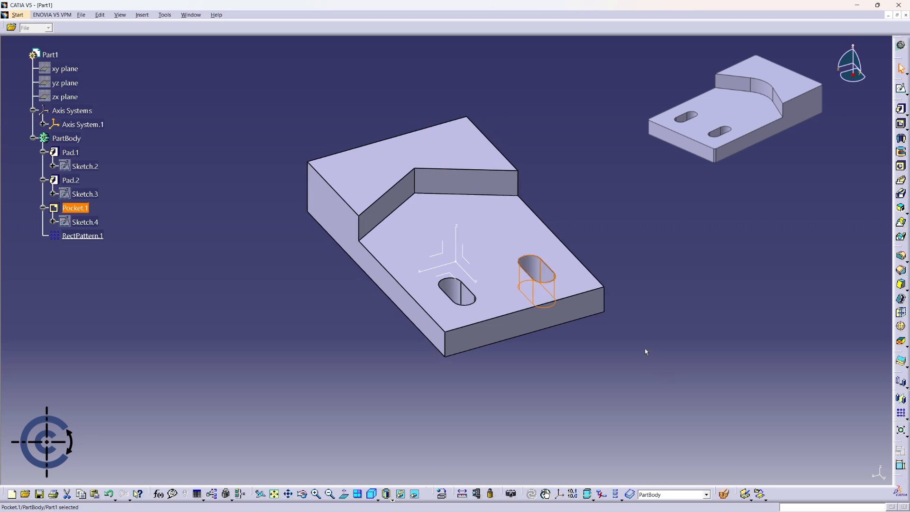
pyautogui.click(622, 335)
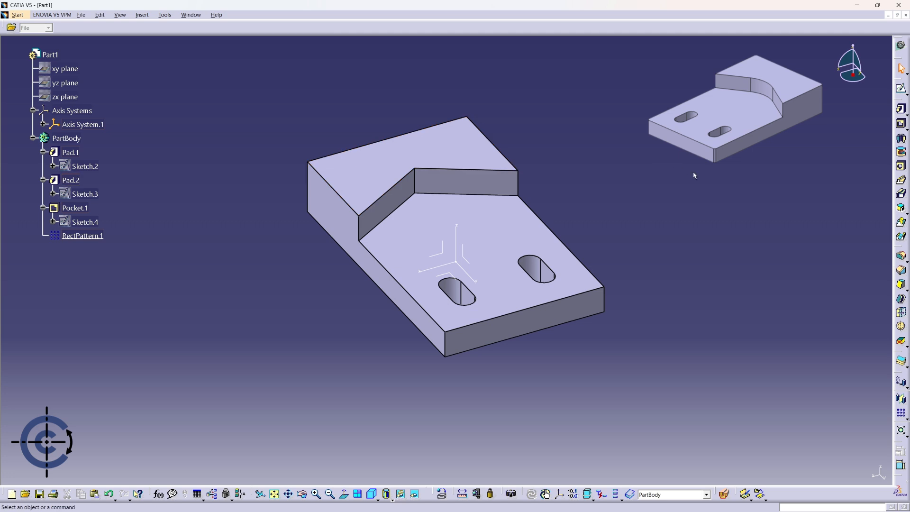
# Fillet the vertical inner corner edge of the raised section with a 20 mm radius.
pyautogui.click(900, 258)
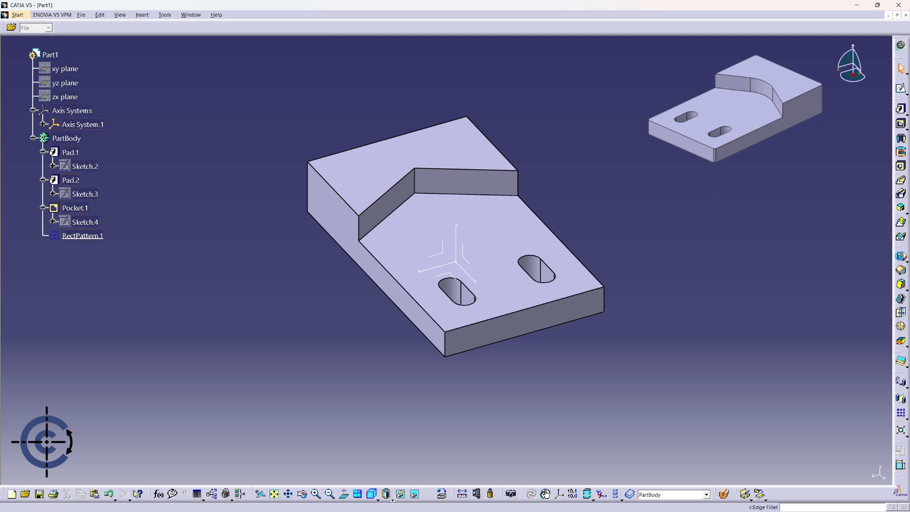
pyautogui.click(415, 181)
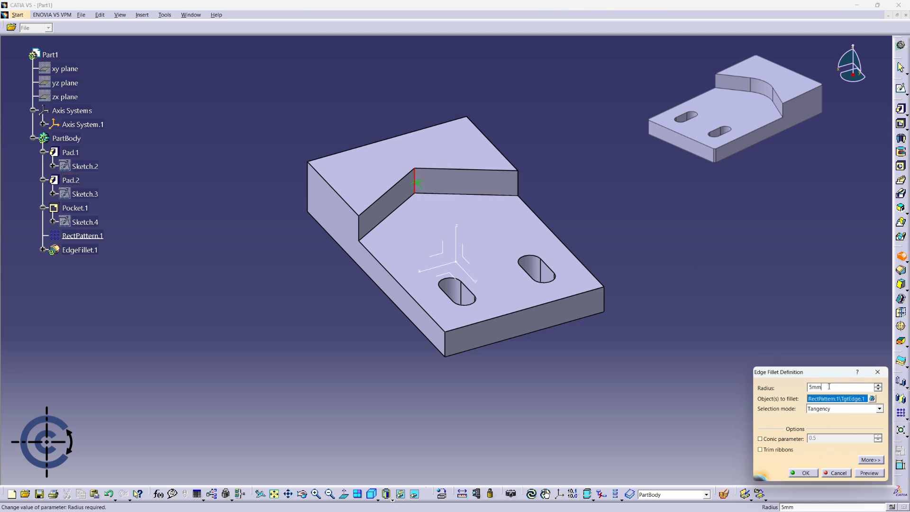
pyautogui.write('20')
pyautogui.press('Return')
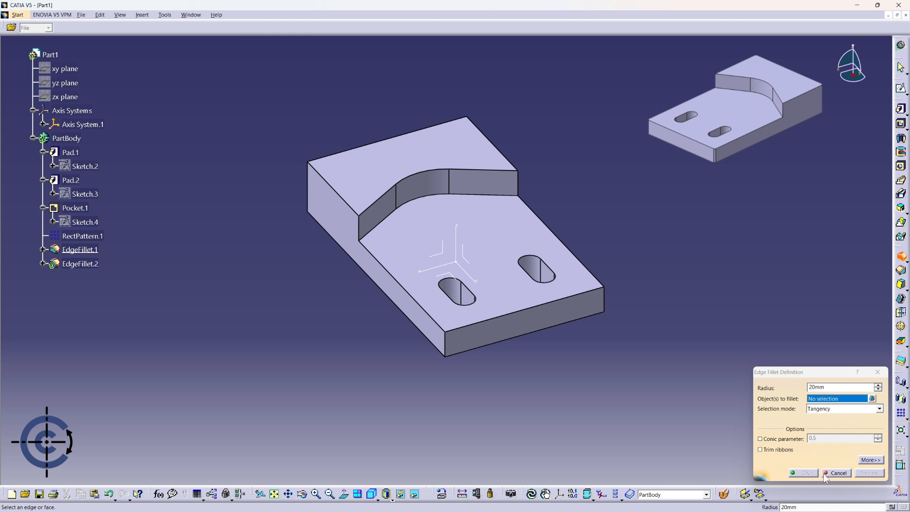
pyautogui.click(827, 473)
# Chamfer the four vertical outer corner edges of the plate with 1 mm length at 45 degrees.
pyautogui.moveTo(711, 356); pyautogui.dragTo(488, 319, button='middle')
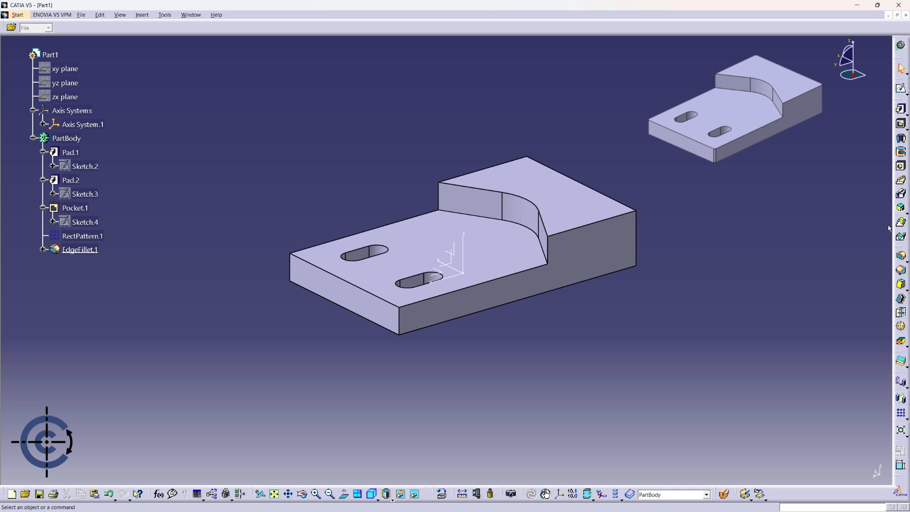
pyautogui.click(900, 270)
pyautogui.click(388, 316)
pyautogui.click(291, 269)
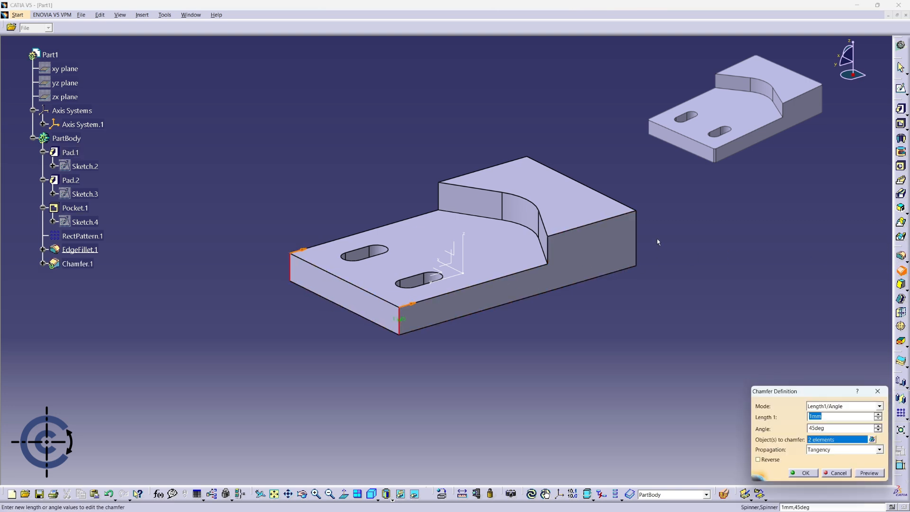
pyautogui.click(637, 233)
pyautogui.moveTo(638, 232); pyautogui.dragTo(725, 236, button='middle')
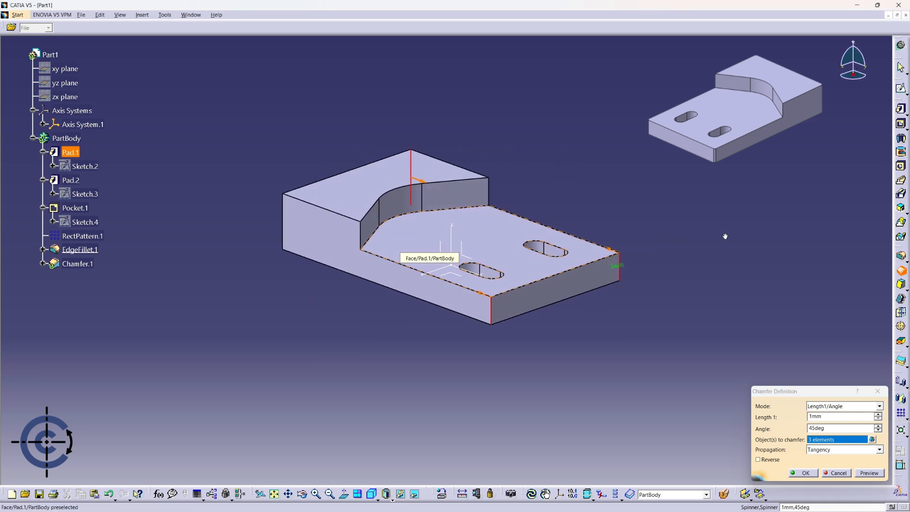
pyautogui.click(284, 212)
pyautogui.click(816, 473)
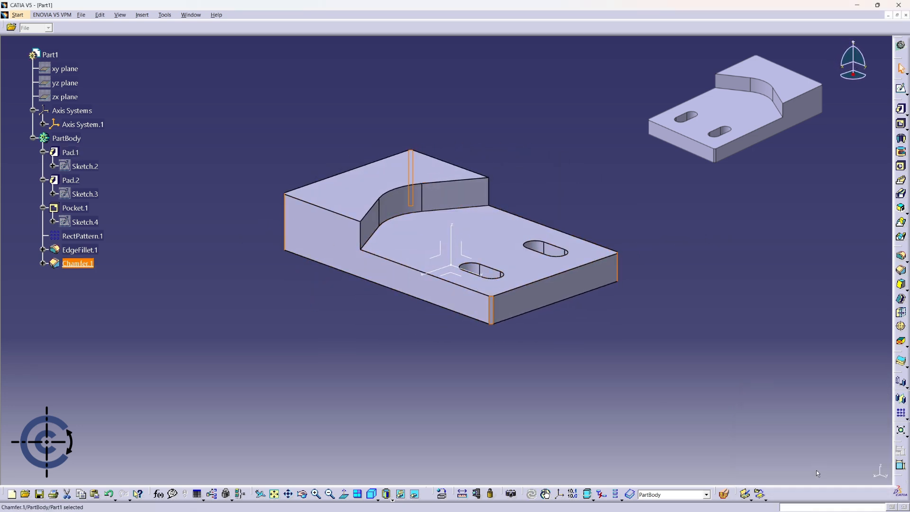
# Clear the chamfer selection and hide Axis System.1.
pyautogui.moveTo(729, 298); pyautogui.dragTo(462, 365, button='middle')
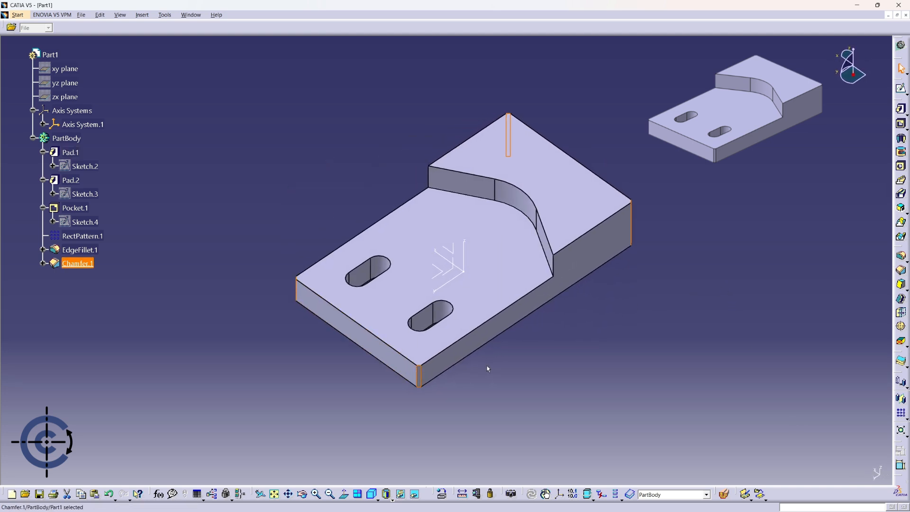
pyautogui.click(553, 360)
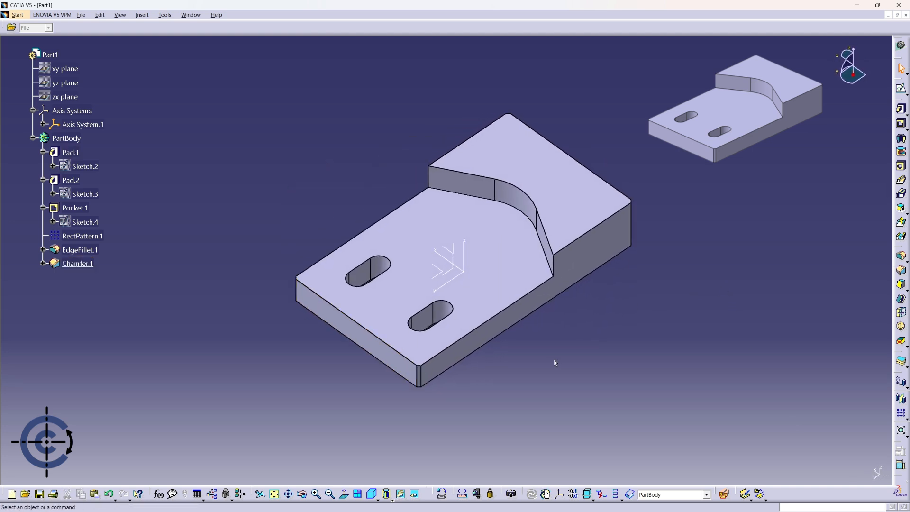
pyautogui.rightClick(464, 278)
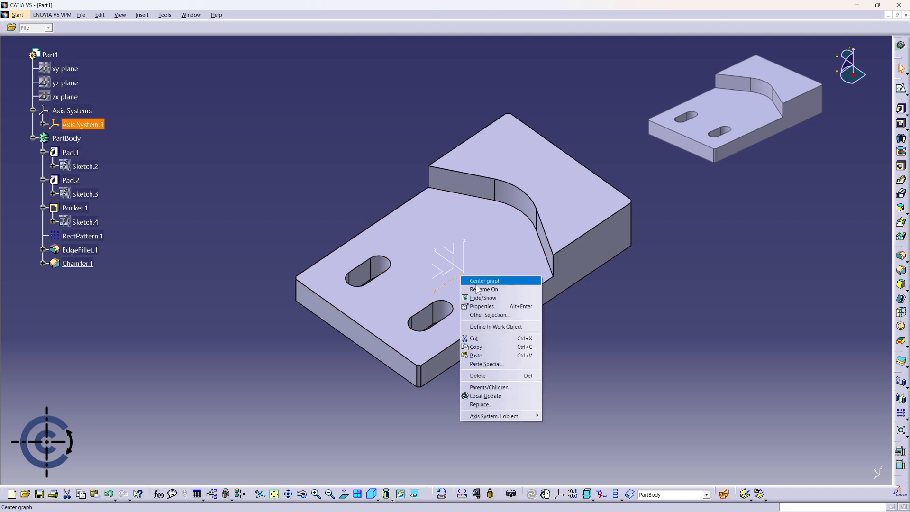
pyautogui.click(488, 297)
pyautogui.moveTo(711, 347); pyautogui.dragTo(718, 285, button='middle')
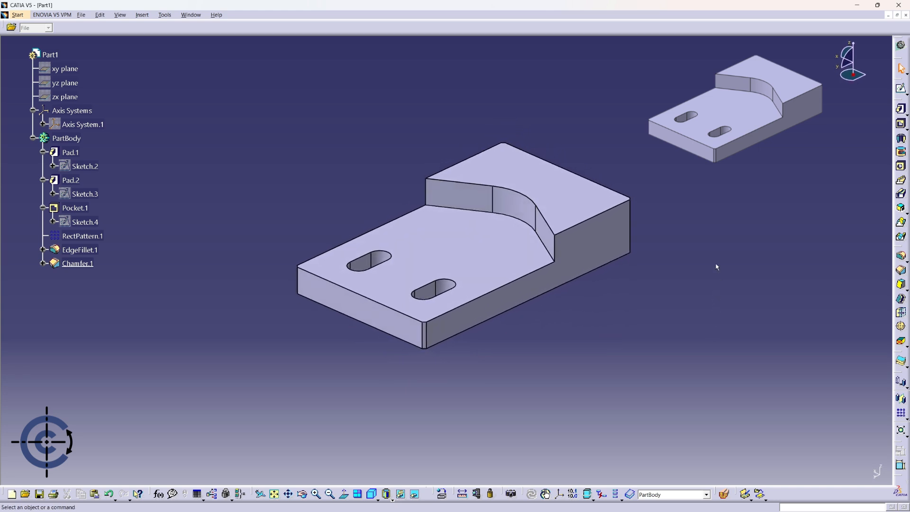